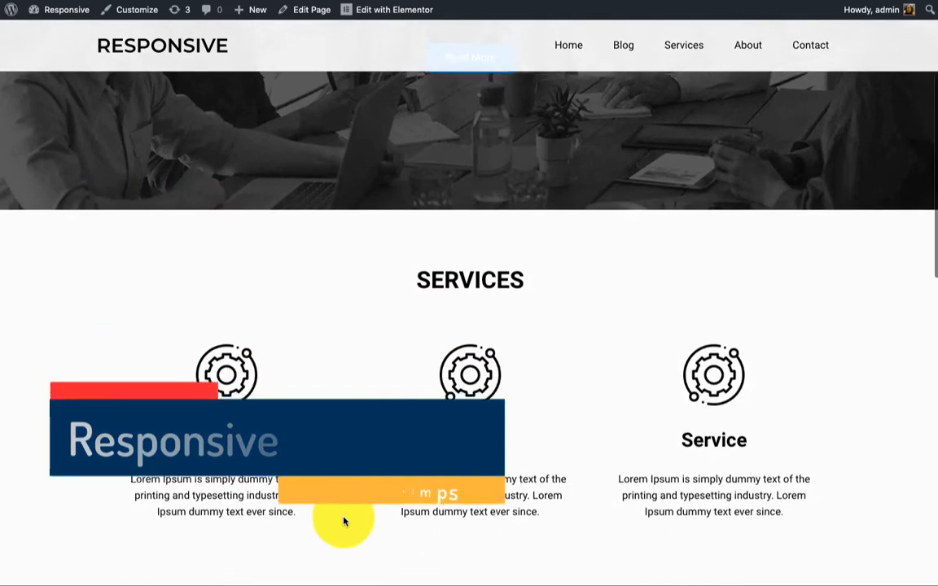
scroll(342, 521, down, 3)
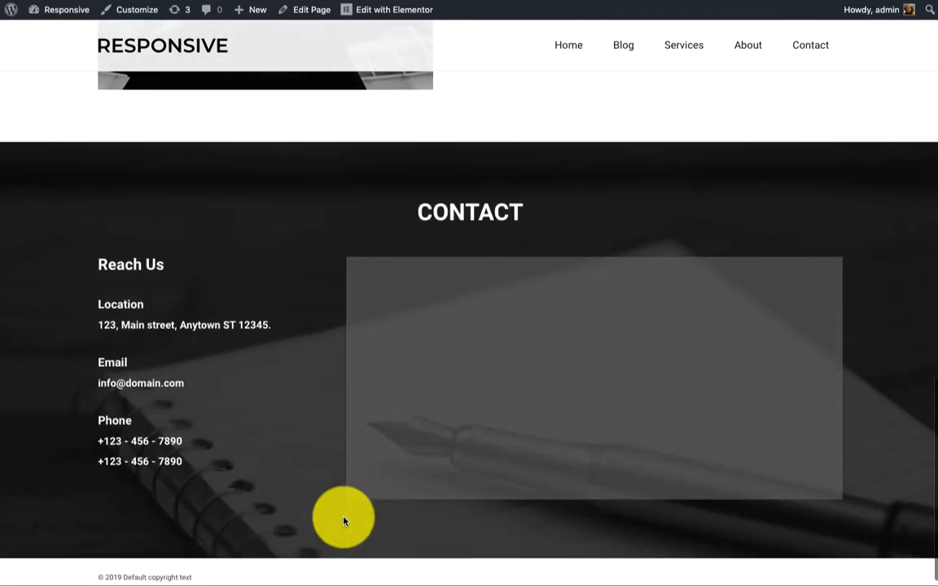
Scroll through the homepage from the welcome banner to the contact section and back to the top
scroll(343, 521, up, 5)
scroll(343, 521, up, 10)
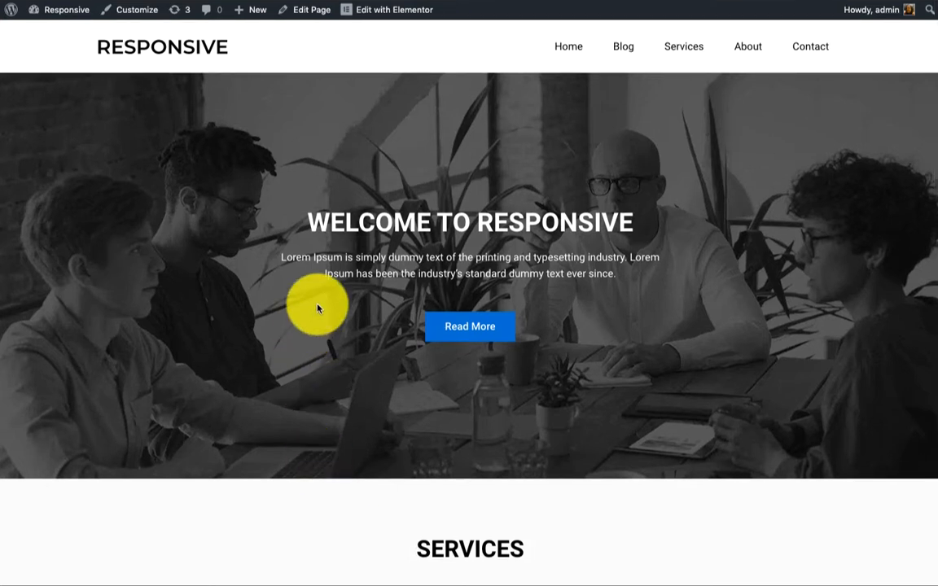
Open the homepage in the Elementor editor and scroll the canvas to check the page
click(407, 19)
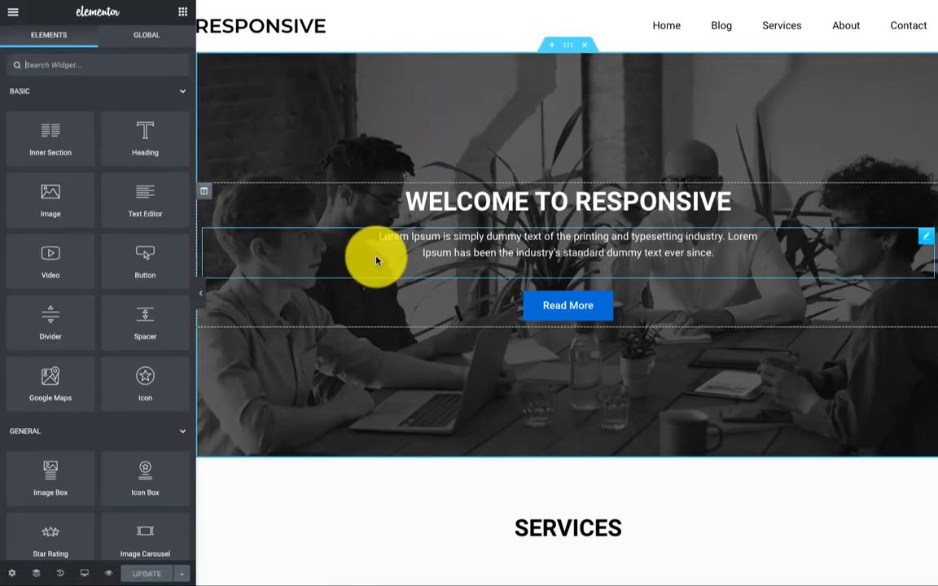
scroll(376, 260, down, 2)
scroll(376, 260, down, 2)
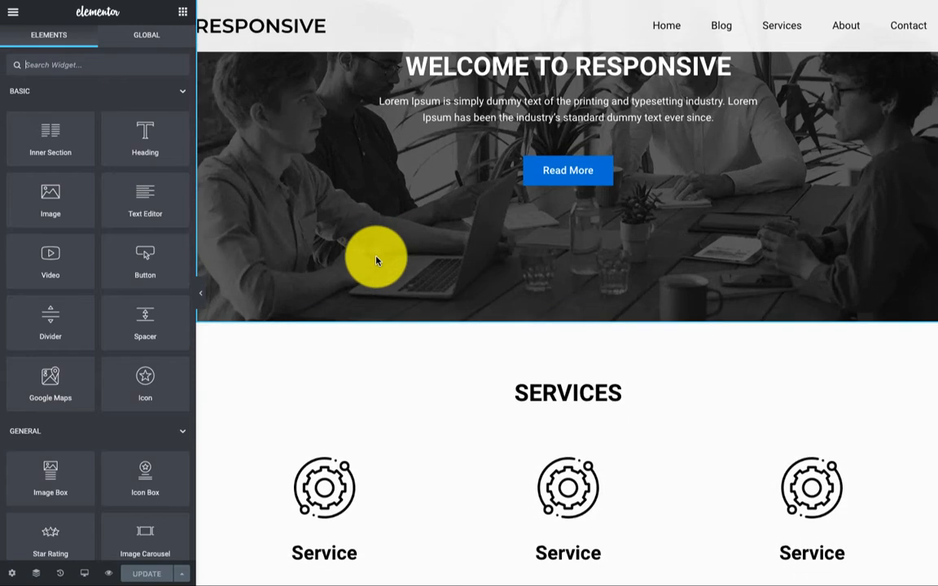
scroll(376, 261, up, 4)
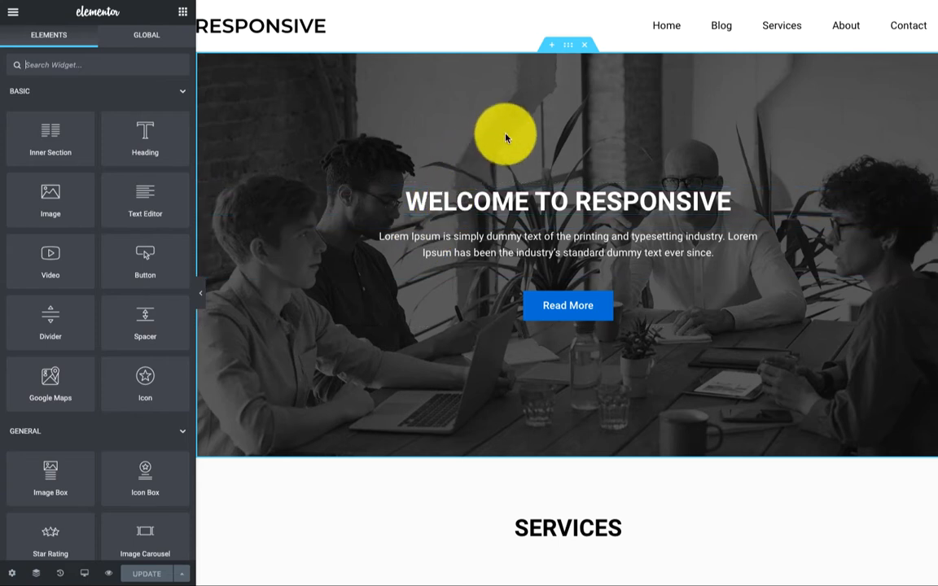
Set the hero section background to business-baner.jpg, uploaded from Documents/images
click(567, 44)
click(97, 43)
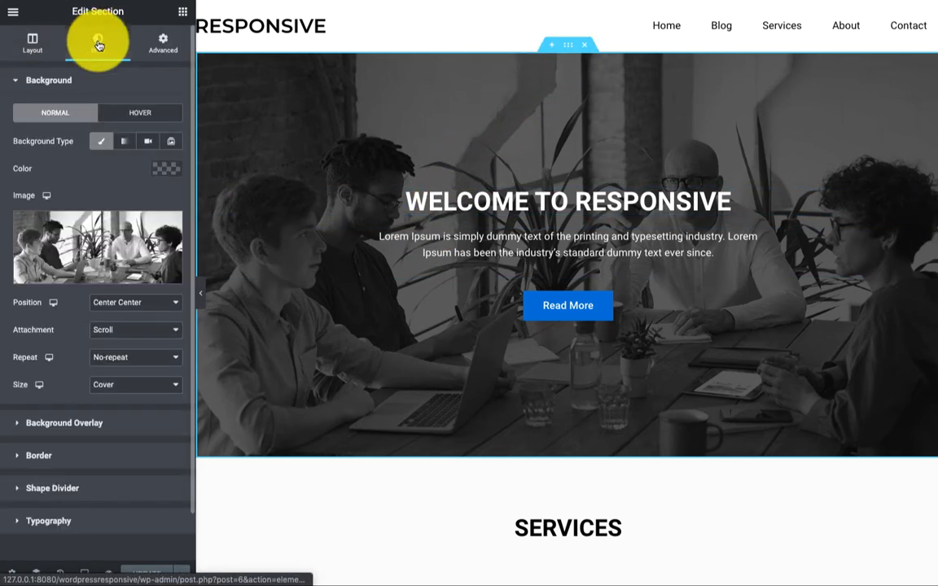
click(102, 280)
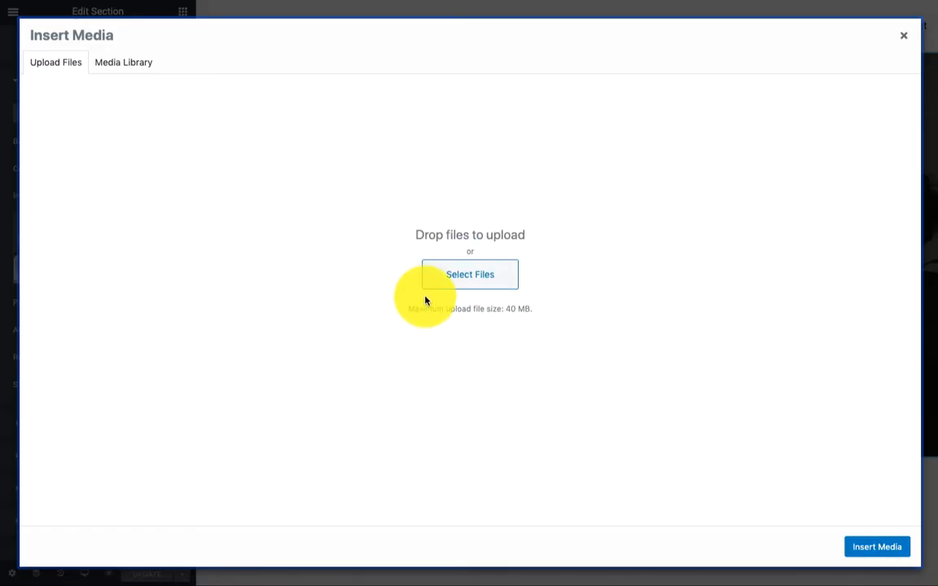
click(456, 280)
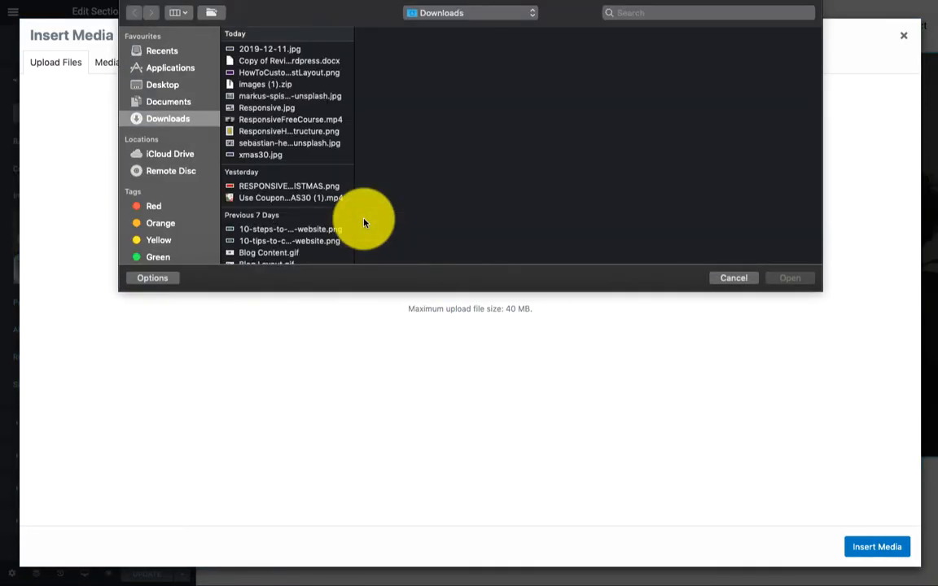
click(174, 103)
click(257, 49)
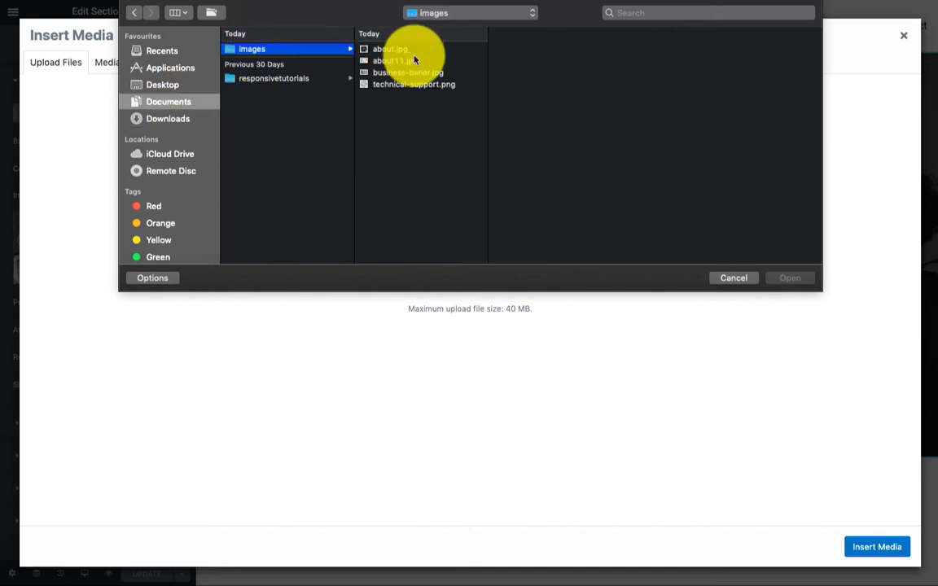
click(405, 60)
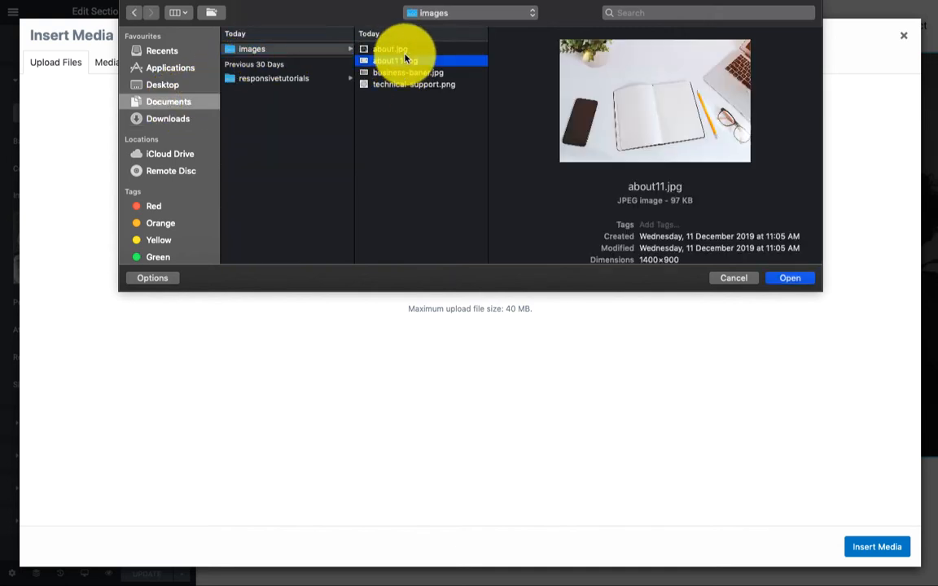
click(407, 72)
click(793, 280)
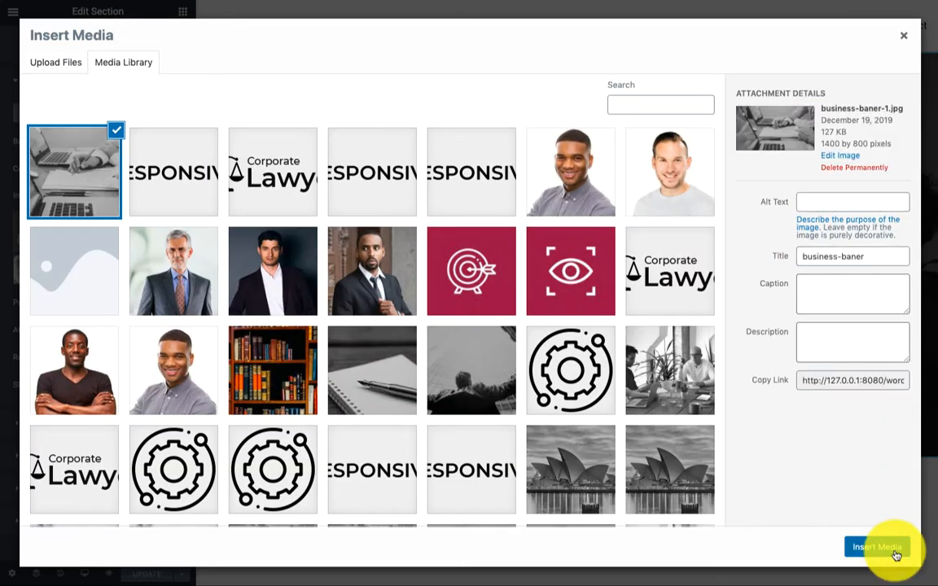
click(896, 550)
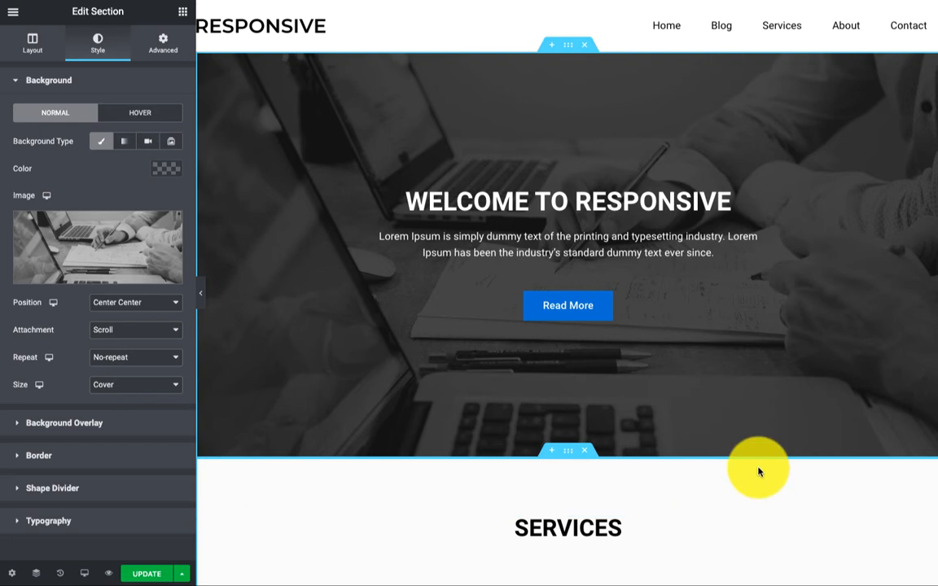
Replace 'Responsive' in the hero heading with 'EBIZ'
click(723, 214)
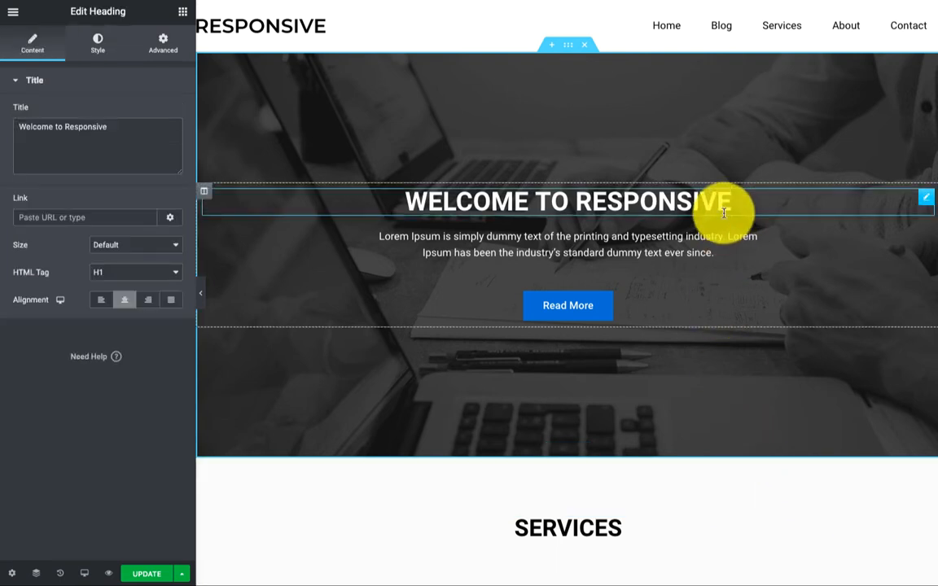
double_click(97, 127)
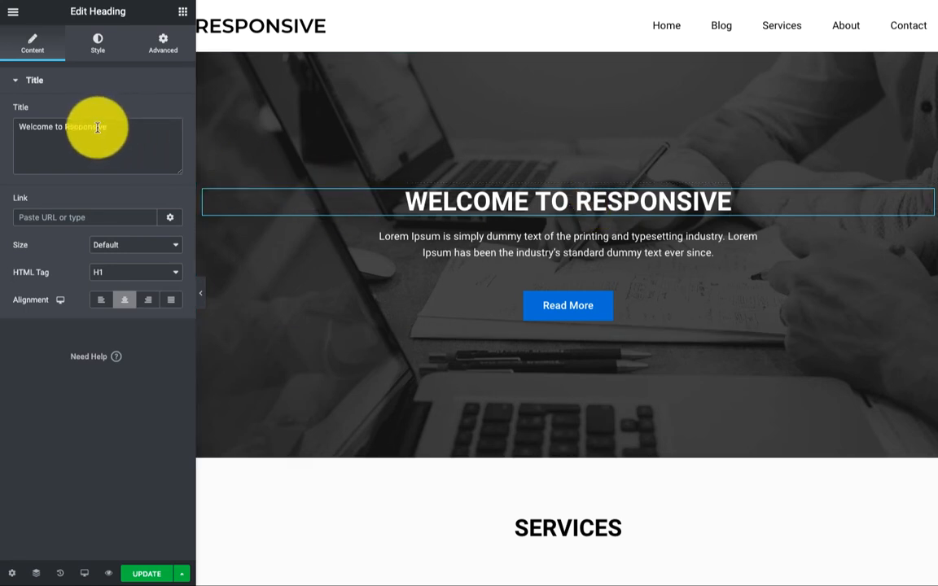
text(E)
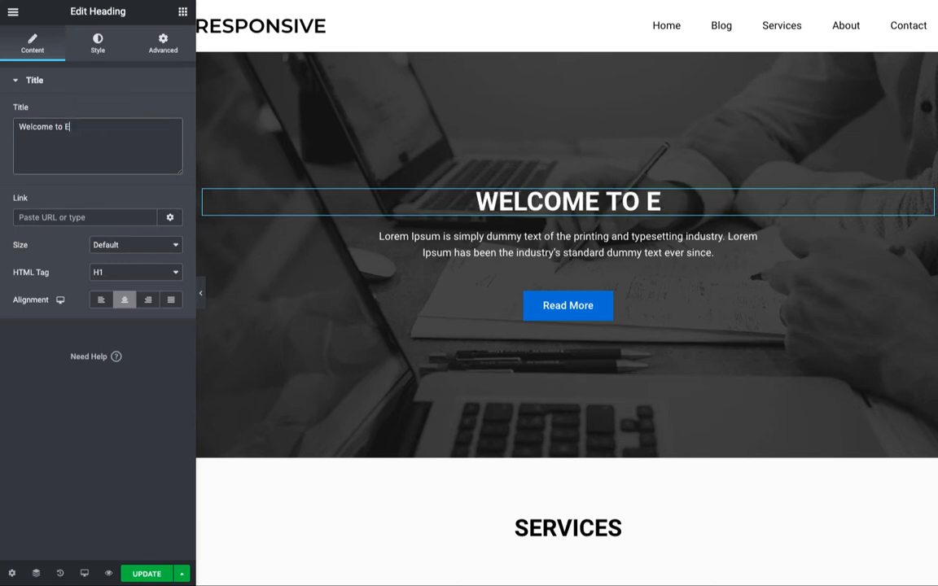
text(BI)
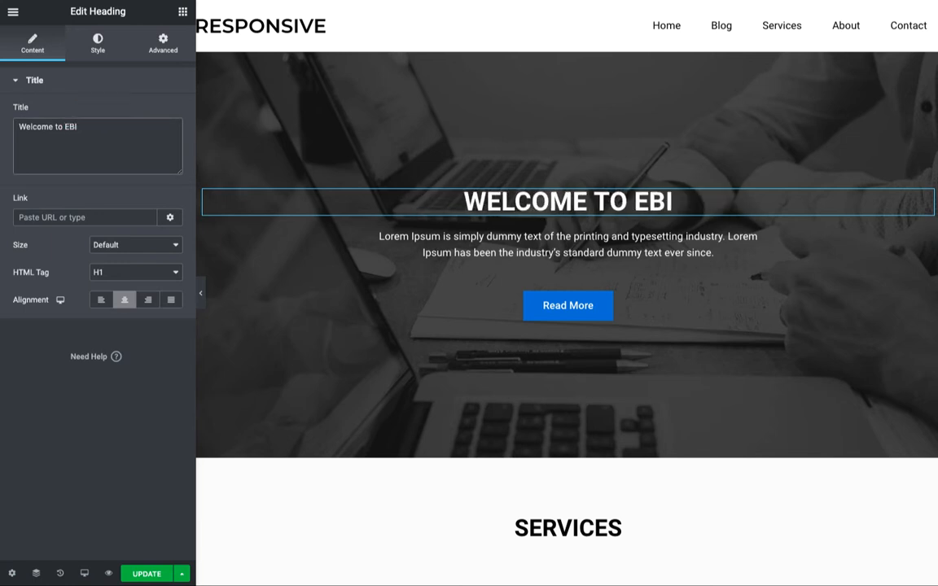
text(Z)
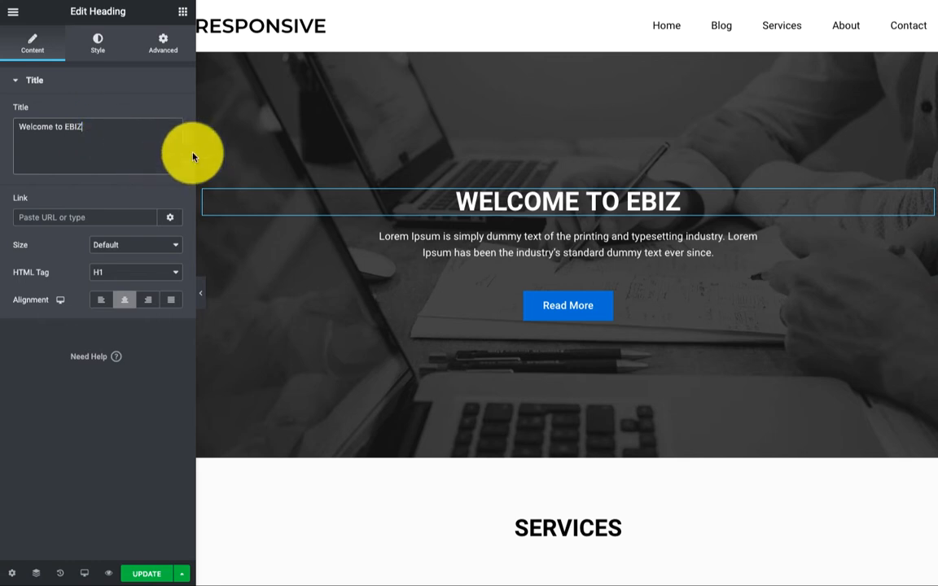
Replace the hero's dummy paragraph with the pasted 'Reliable & Top-notch quality product' tagline
click(651, 247)
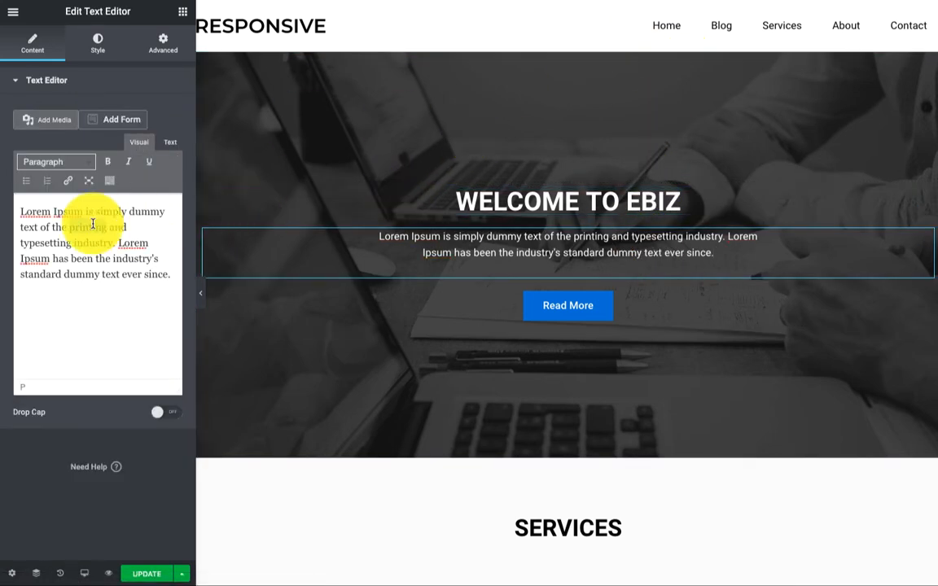
double_click(92, 227)
click(159, 272)
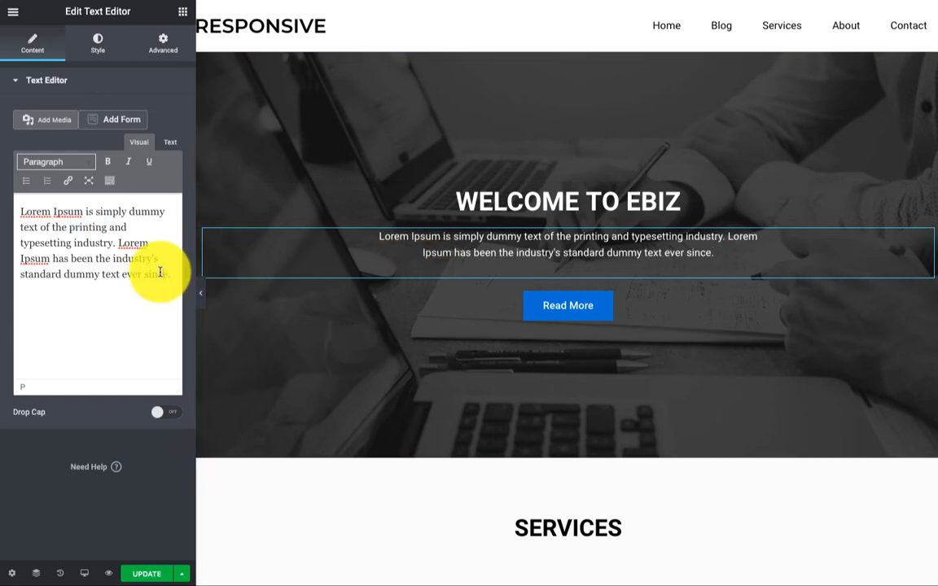
key(ctrl+a)
text(Reliable & Top-notch quality product delivered to you with outstanding quality and support. Ranked #1 in 2019's Best Performing Company.)
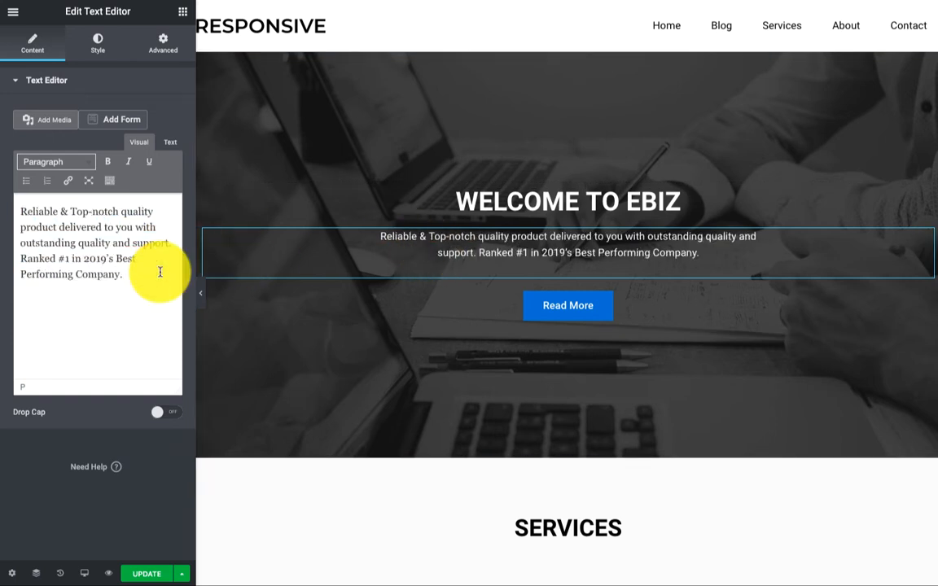
Relabel the hero's Read More button to 'Learn More'
click(506, 314)
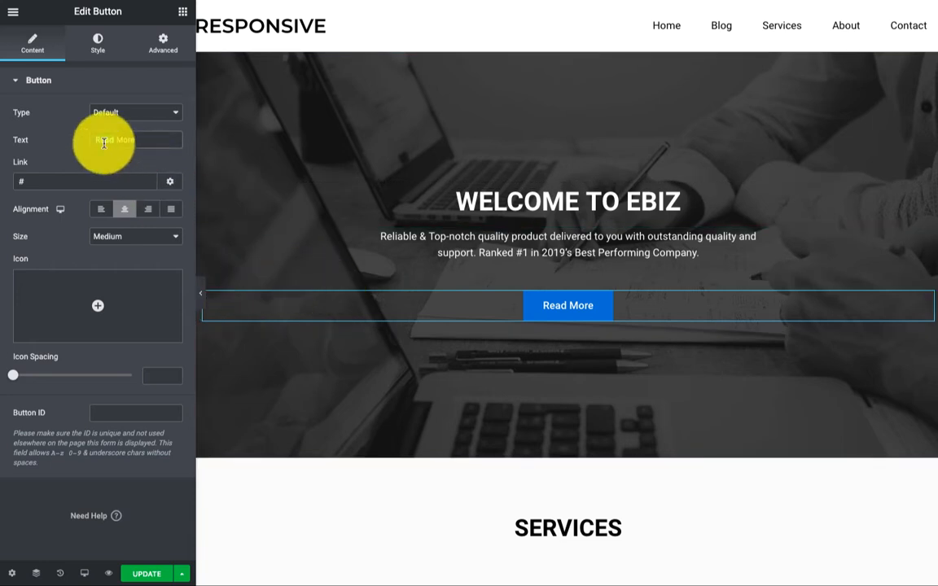
text(Learn)
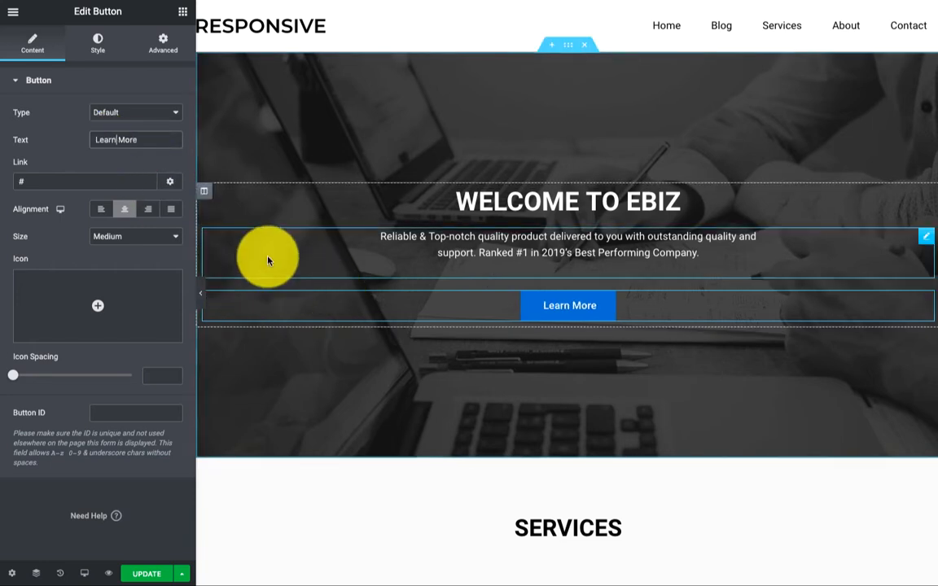
scroll(268, 260, down, 5)
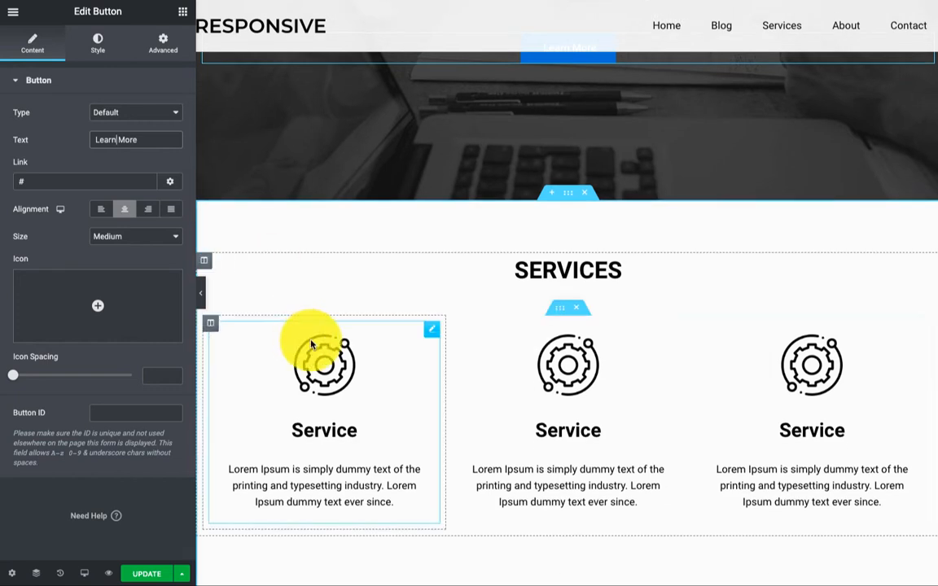
Change the services heading from 'Services' to 'What We Do?'
click(539, 272)
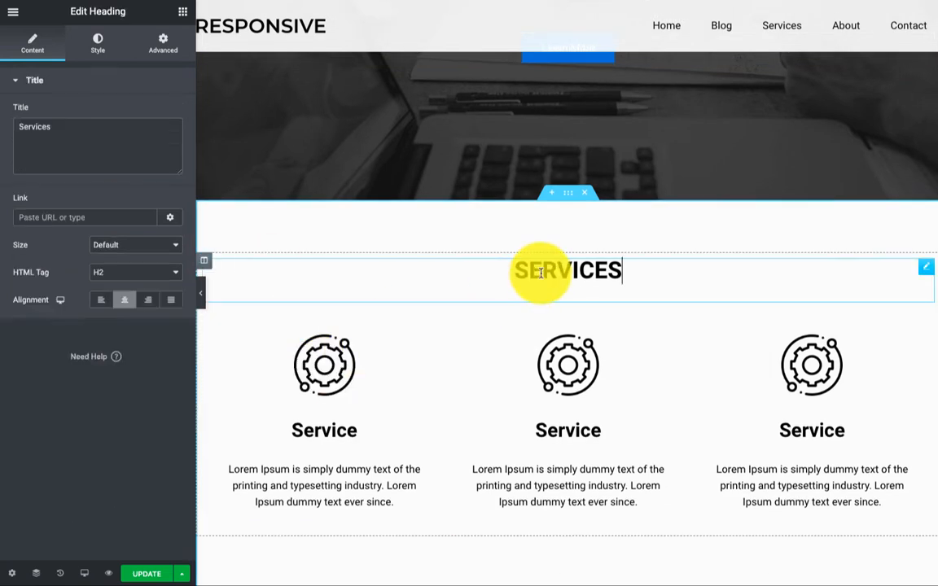
double_click(44, 131)
text(W)
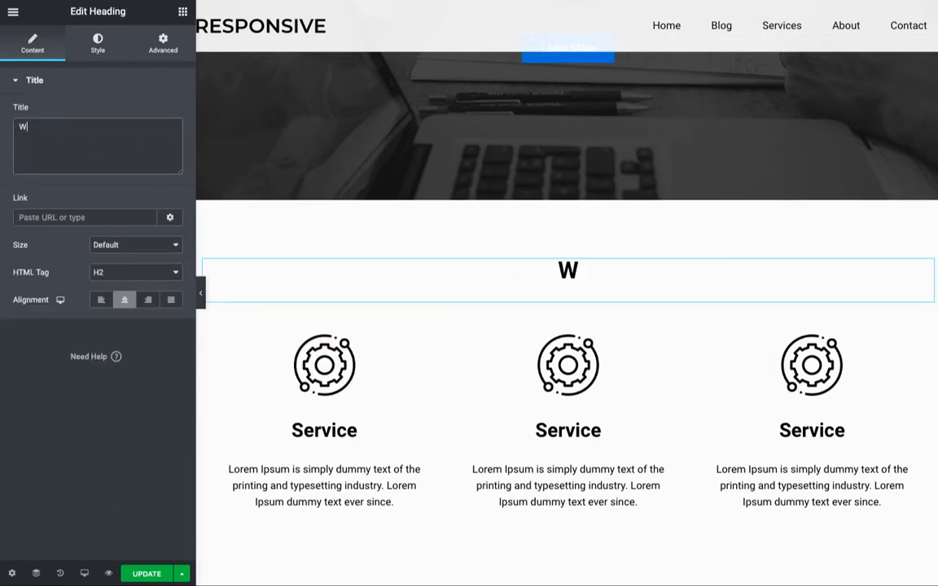
text(hat We)
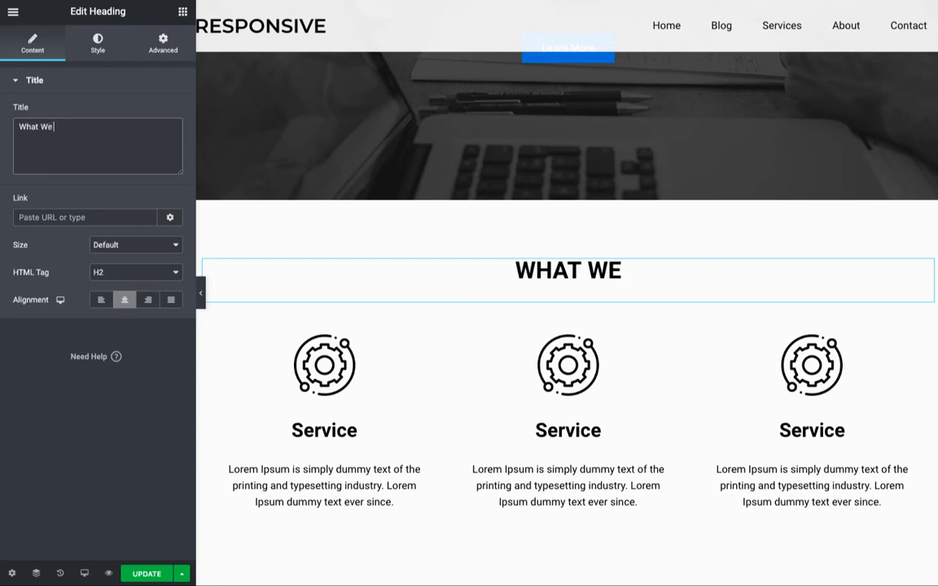
text( Do?)
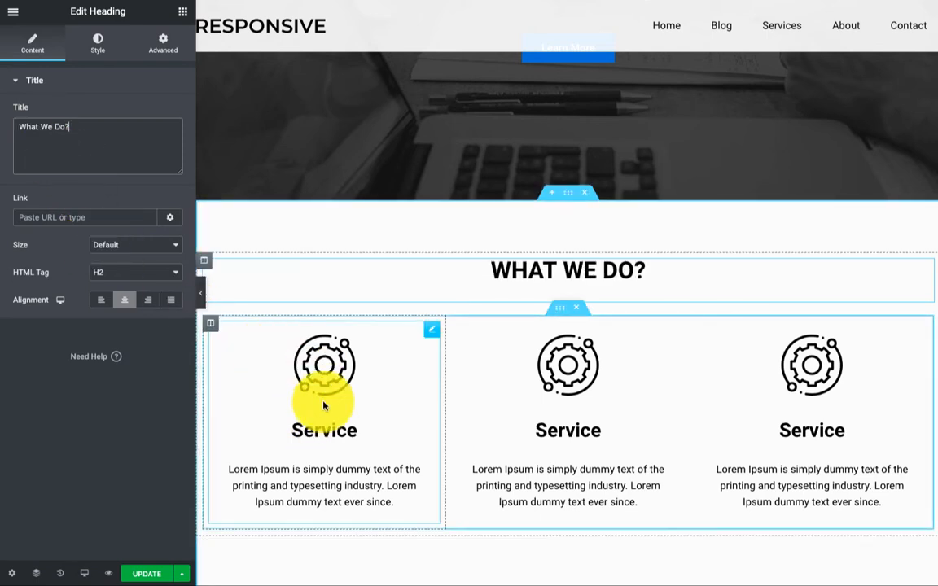
click(340, 368)
Give the first service card the uploaded technical-support.png gear image
click(116, 160)
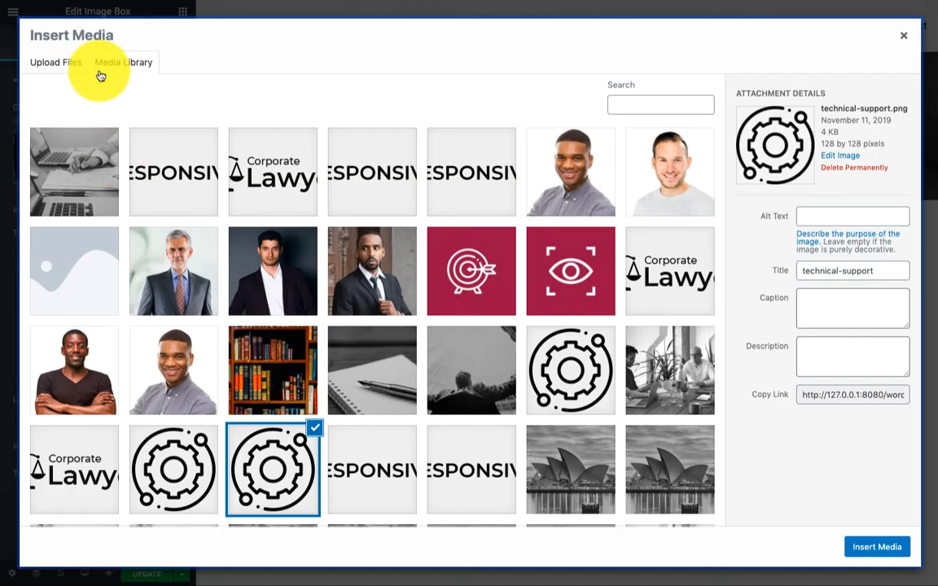
click(60, 62)
click(486, 287)
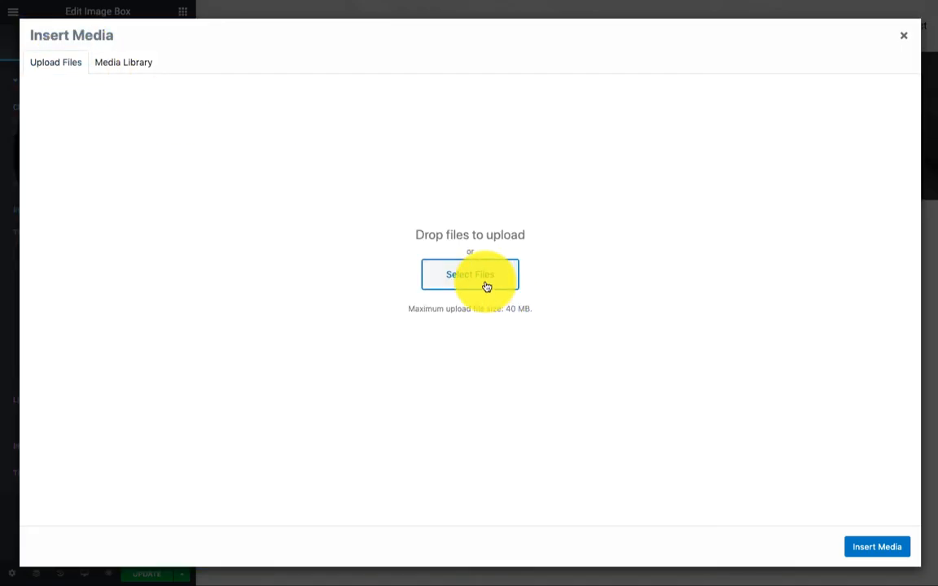
click(280, 85)
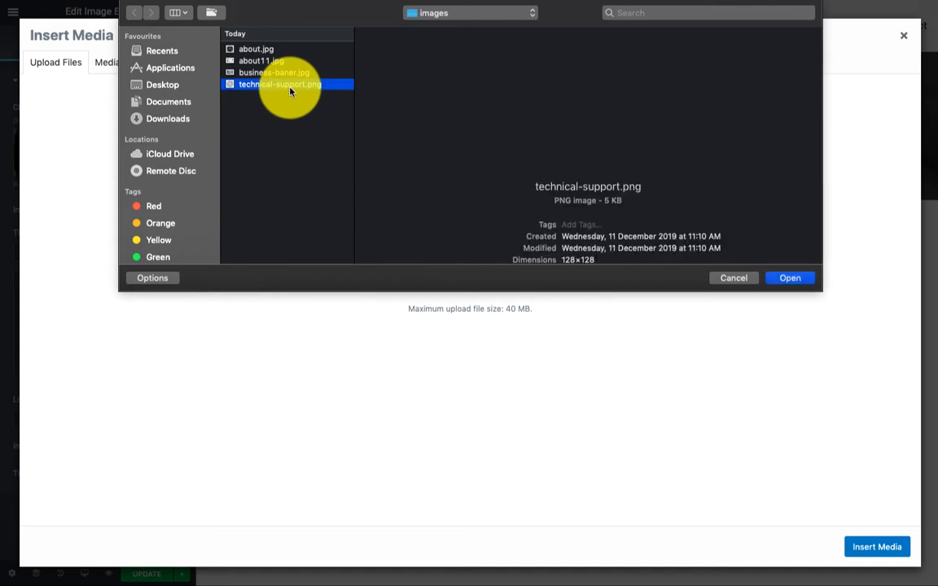
click(804, 283)
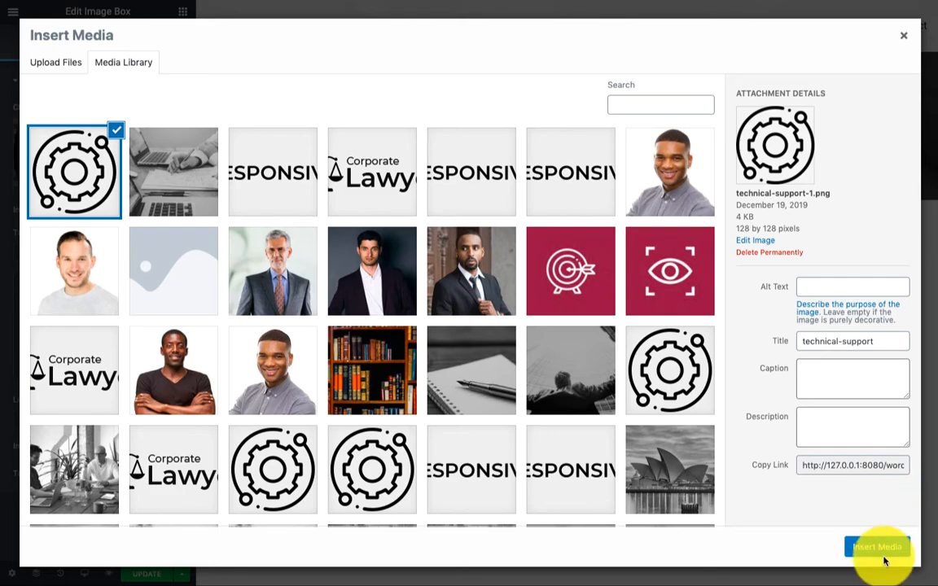
click(883, 557)
Title the first card 'Product Development' and paste its agile-methodology description
scroll(781, 415, down, 1)
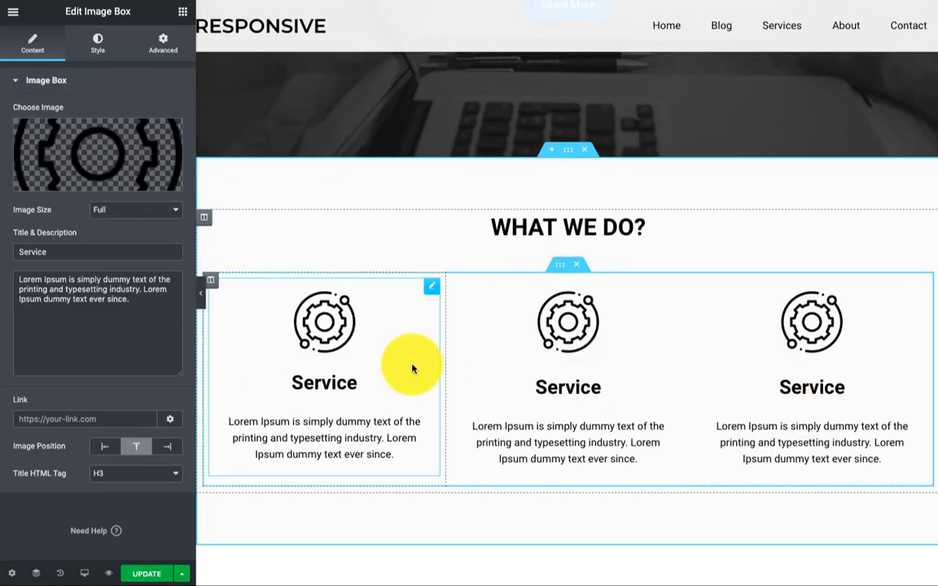
scroll(411, 366, down, 2)
double_click(337, 321)
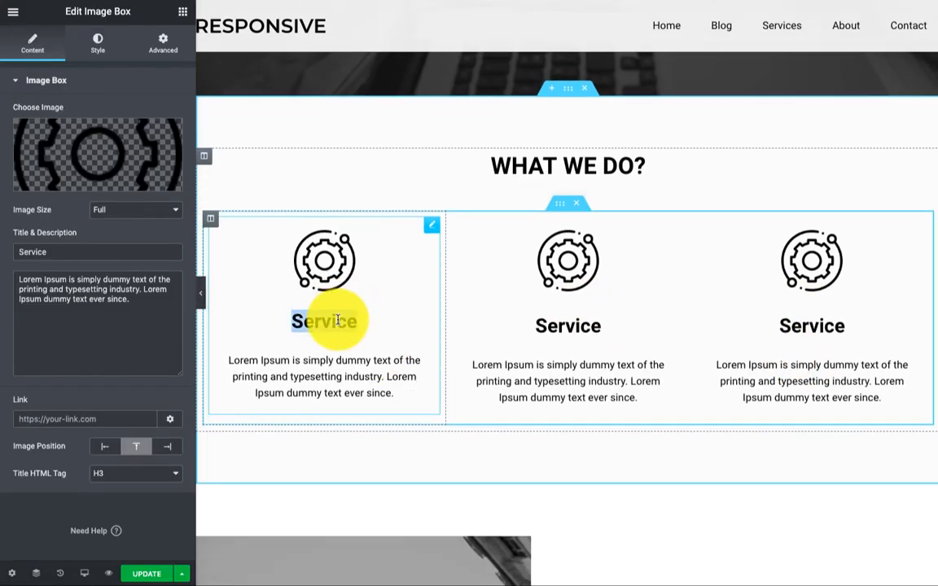
click(89, 250)
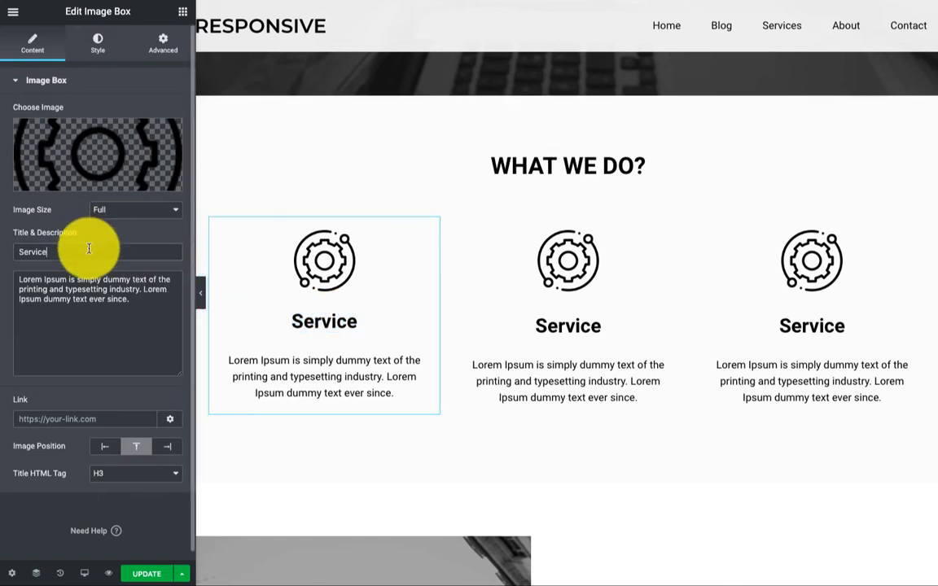
text(Pro)
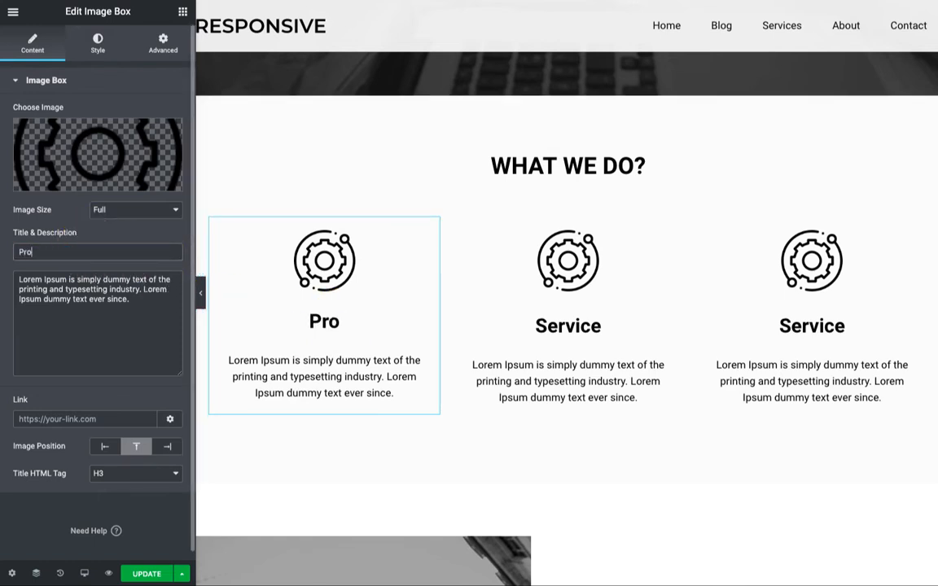
text(duct Deve)
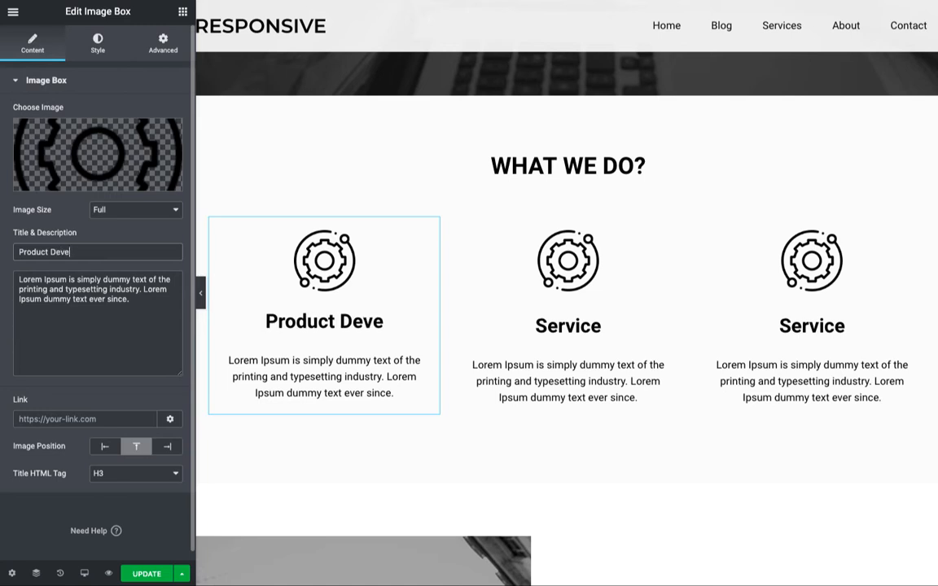
text(lopment)
click(76, 289)
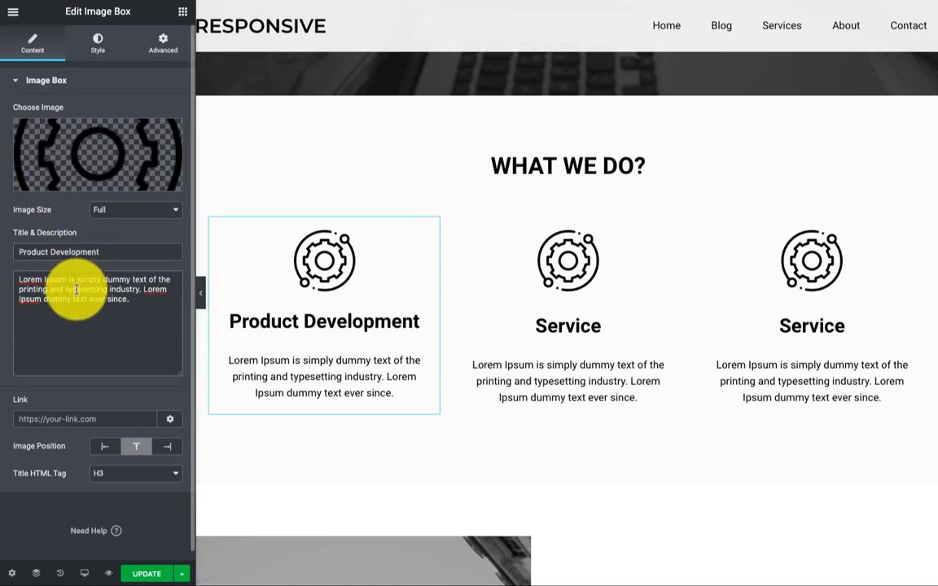
key(ctrl+a)
text(Product development with agile methodology. We belive in constant improvement to deliver best.)
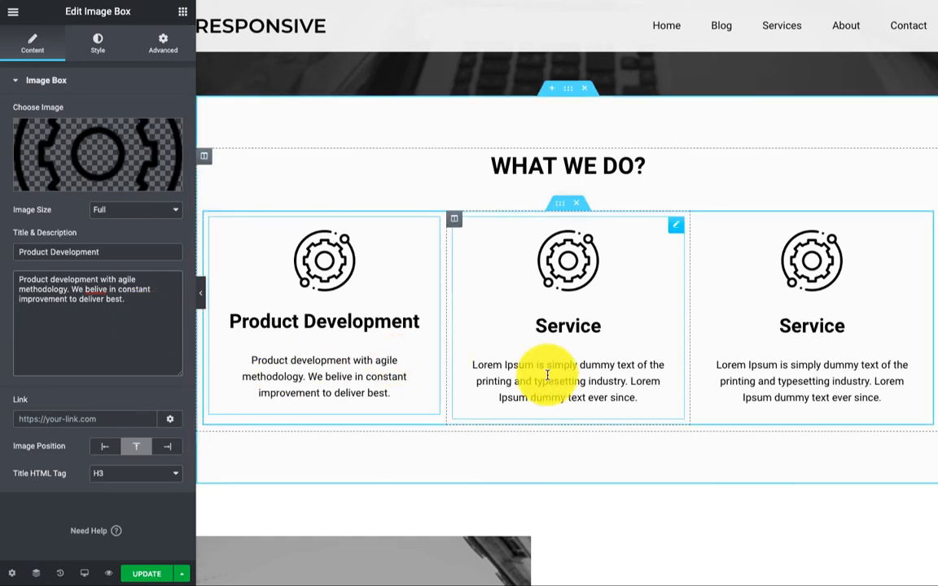
Rename the second service card 'Content Marketing' and paste its new description
click(496, 369)
double_click(561, 327)
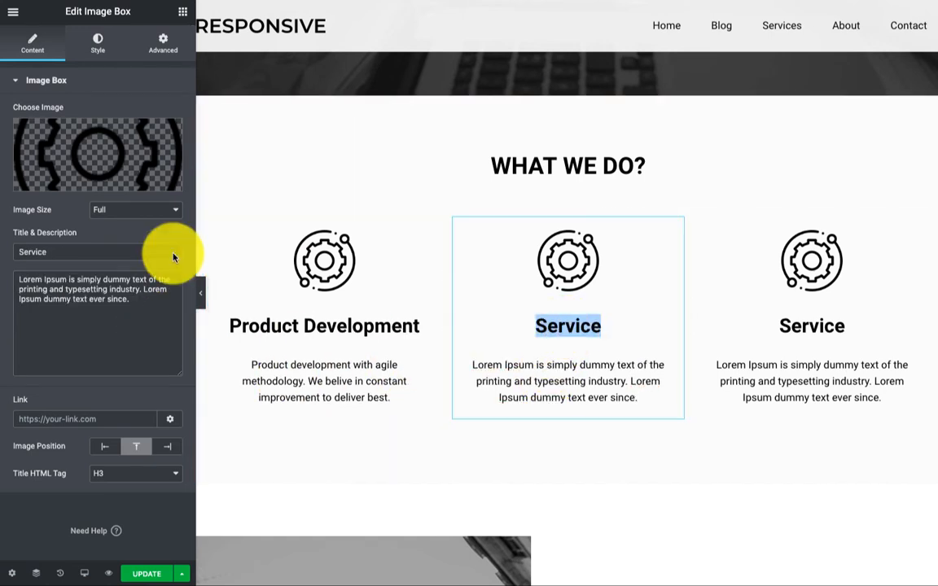
double_click(171, 252)
text(Content Ma)
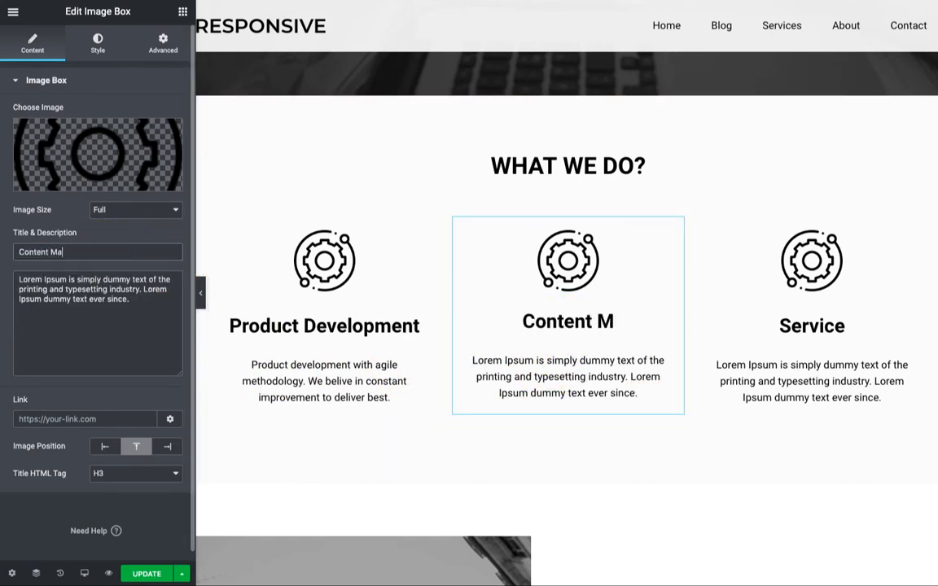
text(rketing)
triple_click(109, 318)
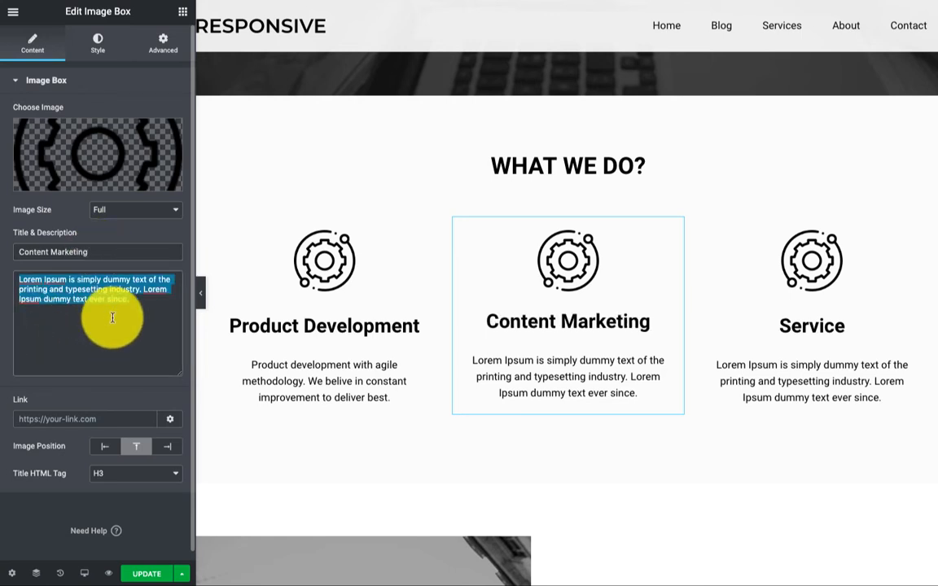
text(Leverage inbound marketing to channelise your audience. Good content has direct impact on search ranking)
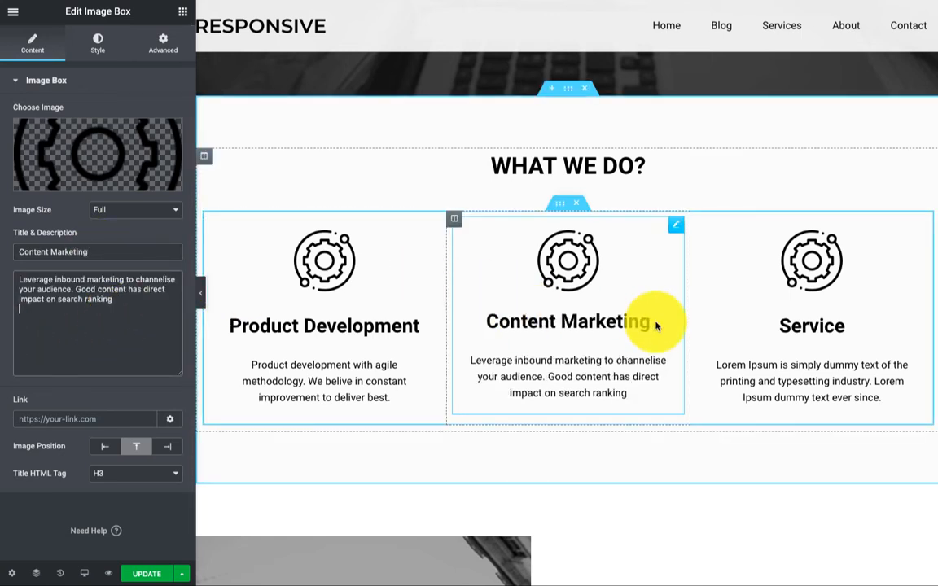
Rename the third service card 'Product Consultation' and paste its new description
click(819, 325)
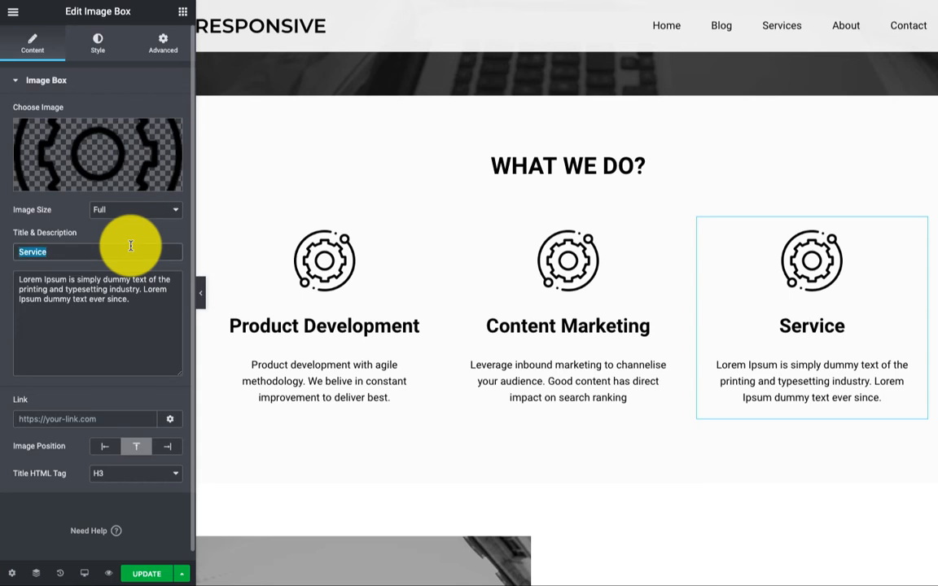
text(Product C)
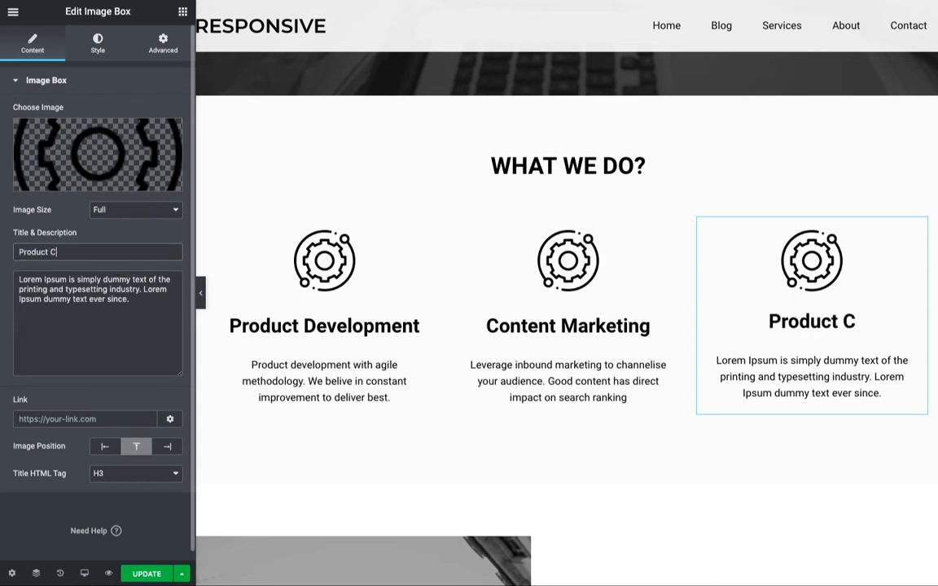
text(onsultation)
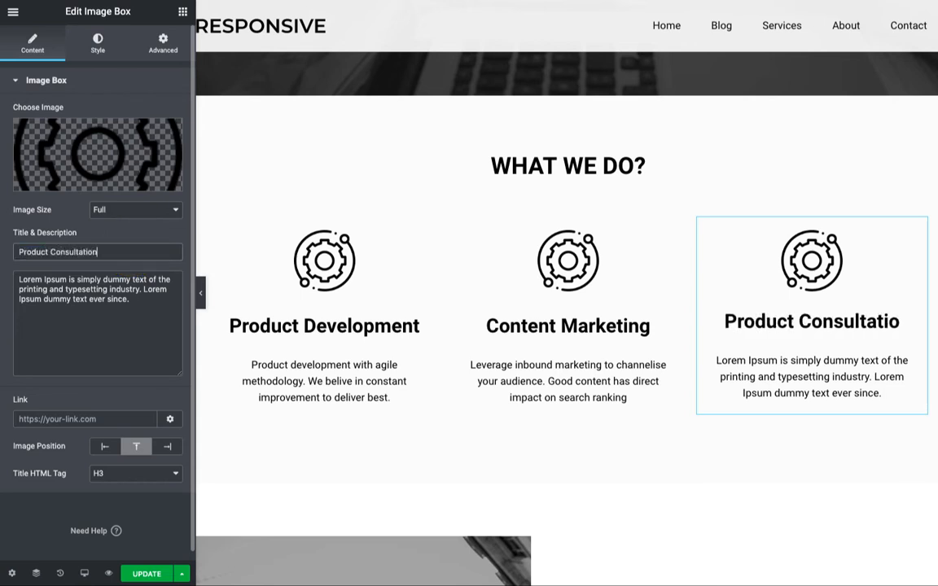
click(73, 303)
key(ctrl+a)
text(Get expert consultation from top management of Ebiz. Learn how to take your product to next level.)
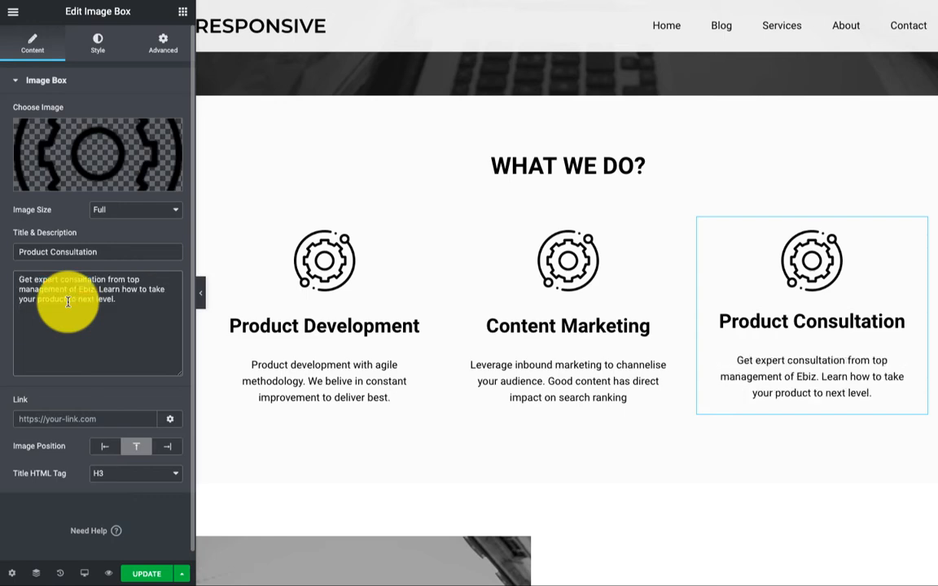
Retitle the About section heading to 'Meet EBIZ'
scroll(252, 367, down, 5)
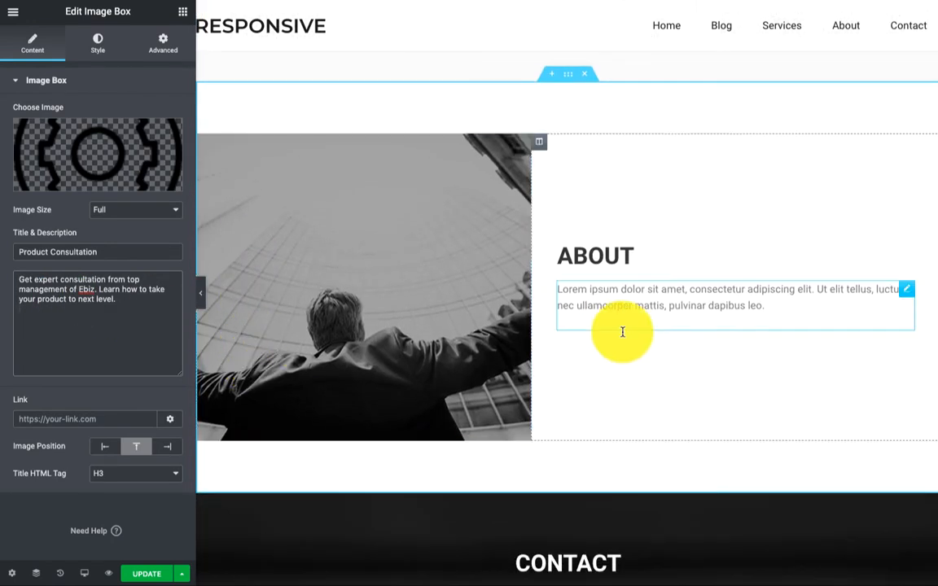
double_click(594, 255)
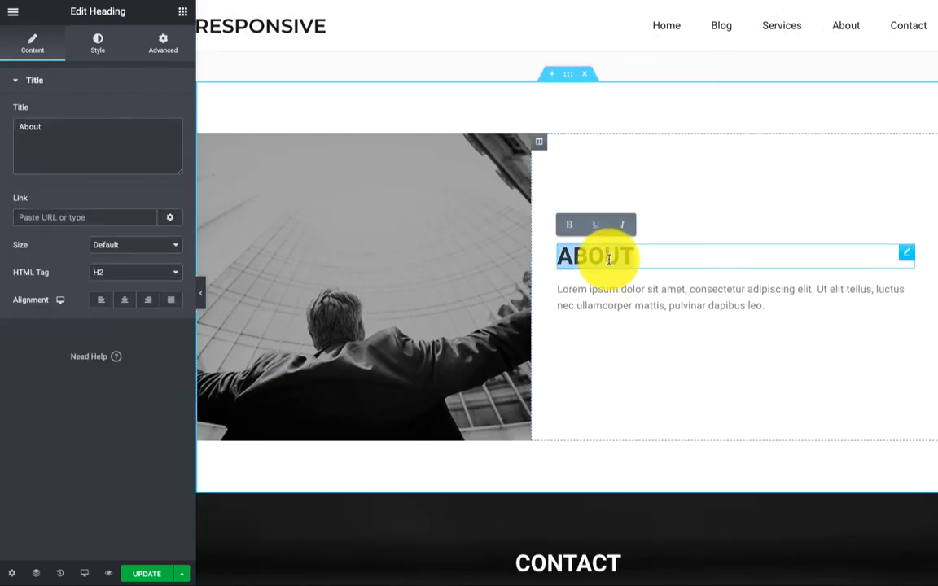
double_click(44, 125)
text(Meet)
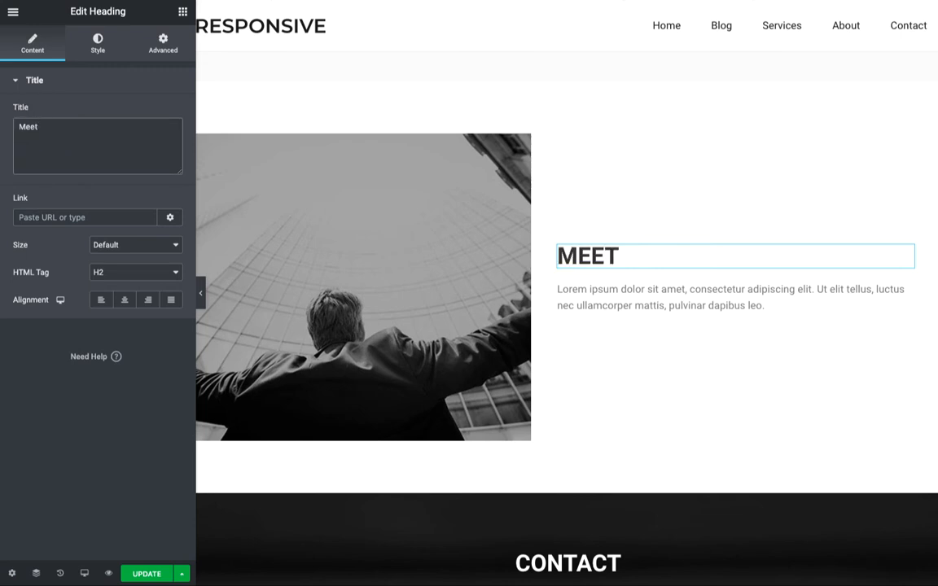
text( EBI)
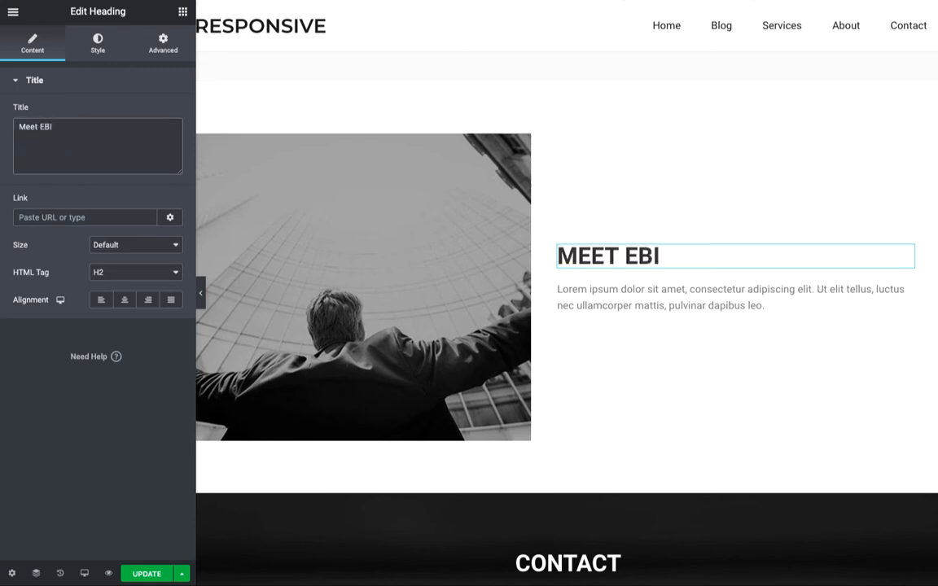
text(Z)
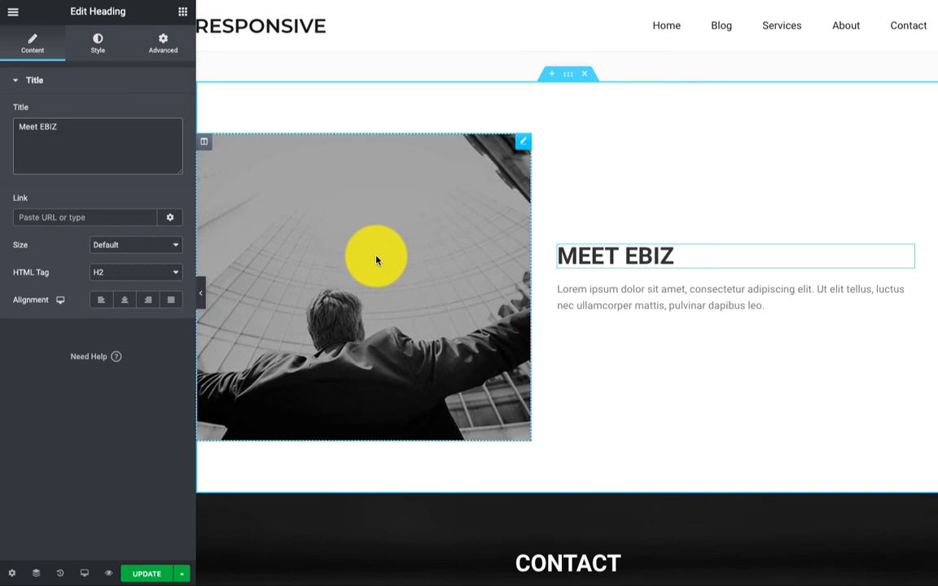
Replace the about paragraph's placeholder text with the pasted story of how EBiz started
click(631, 303)
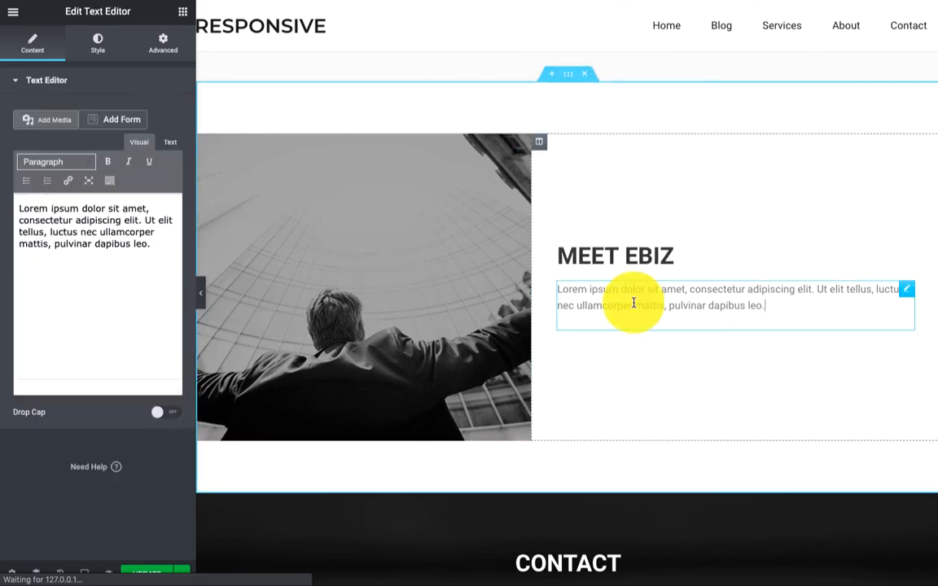
click(156, 297)
key(ctrl+a)
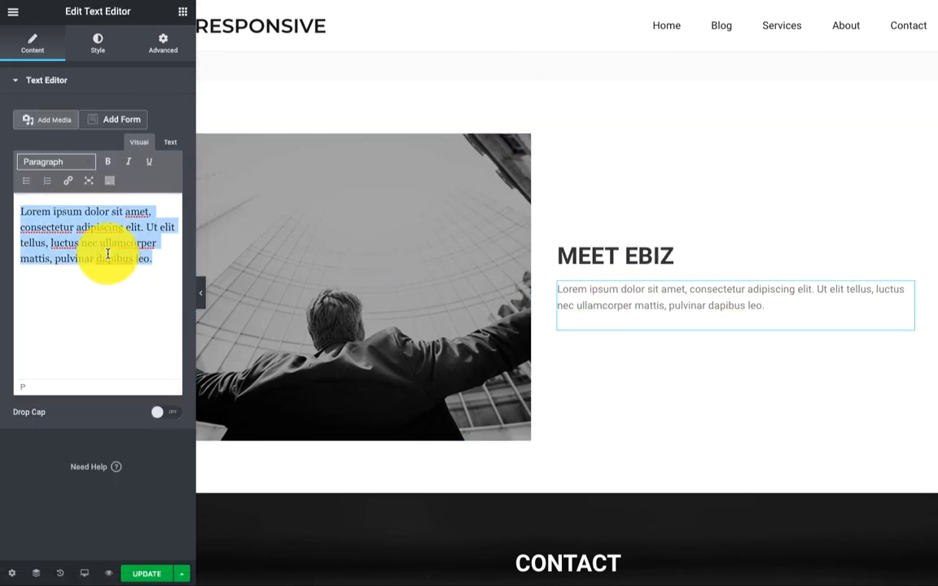
text(Bob and Johan started EBiz with a bunch of enthusiasts in 2012. We strongly believe in customer's delight. Our aim is to deliver best to our customers.)
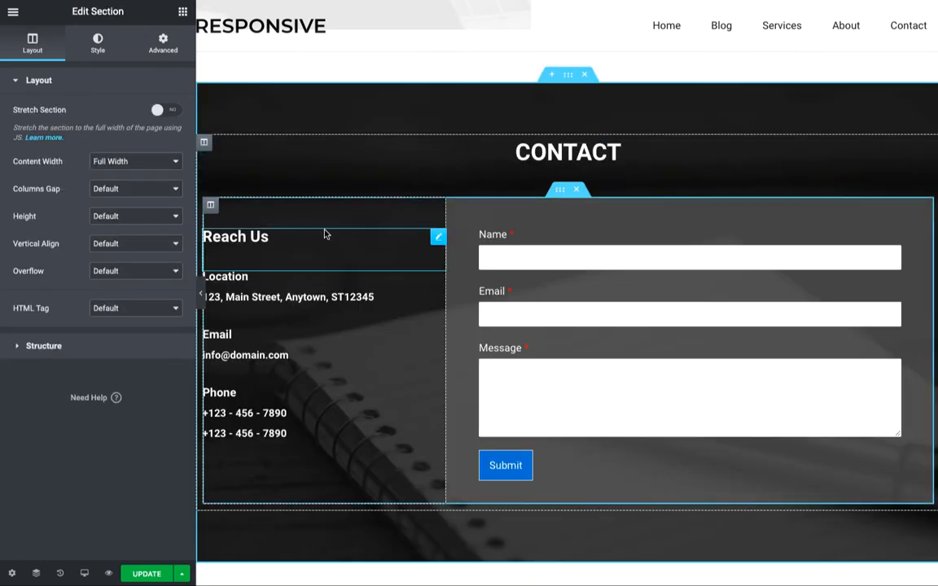
Change the contact heading to 'Drop in for free coffee!' and paste EBIZ's new street address
click(322, 231)
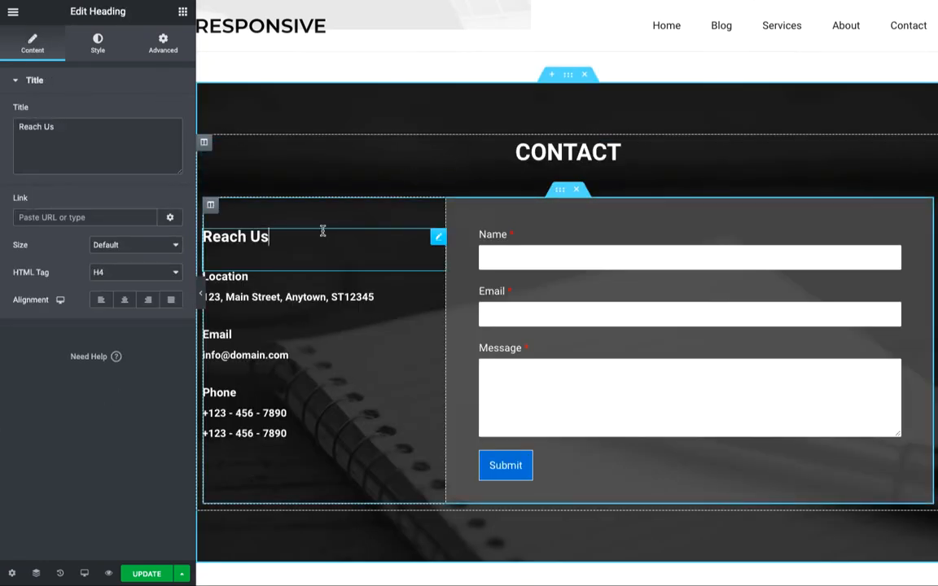
click(140, 144)
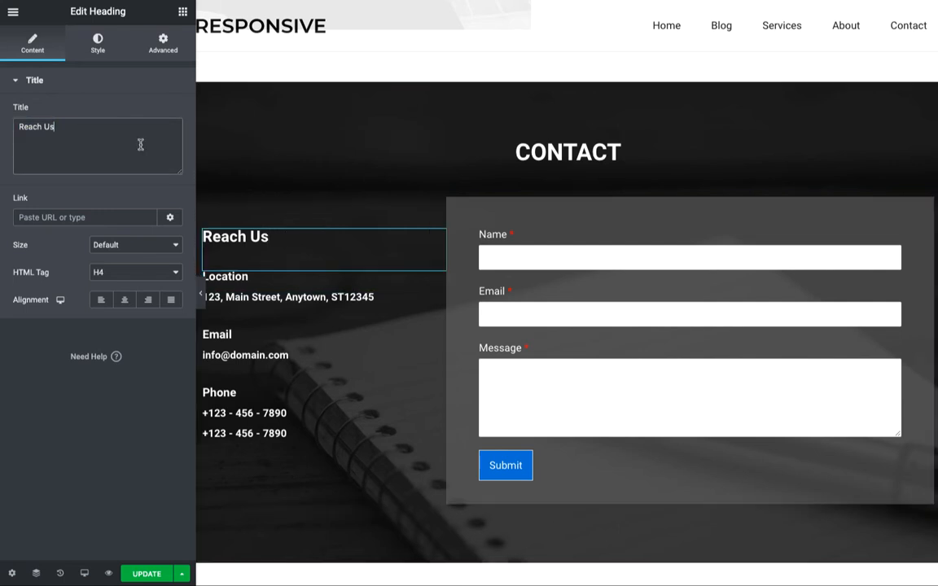
text(Drop in for free coffee!)
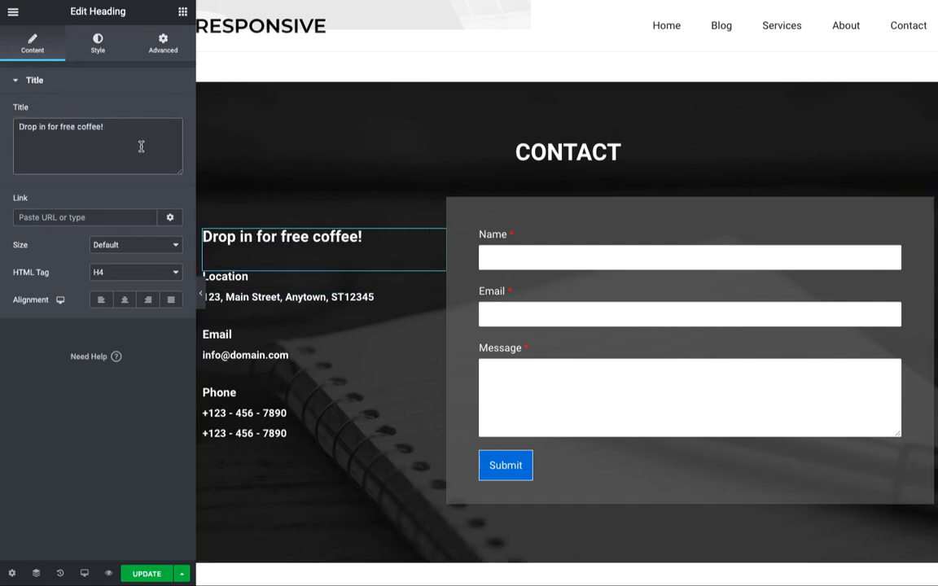
click(293, 296)
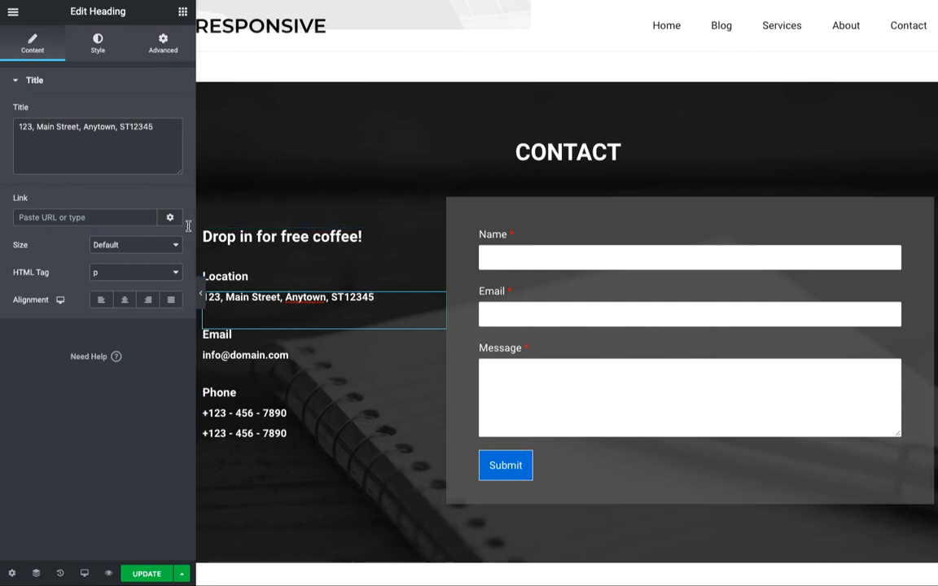
triple_click(140, 128)
text(11th Street, Mathew's Avenue, California 90001)
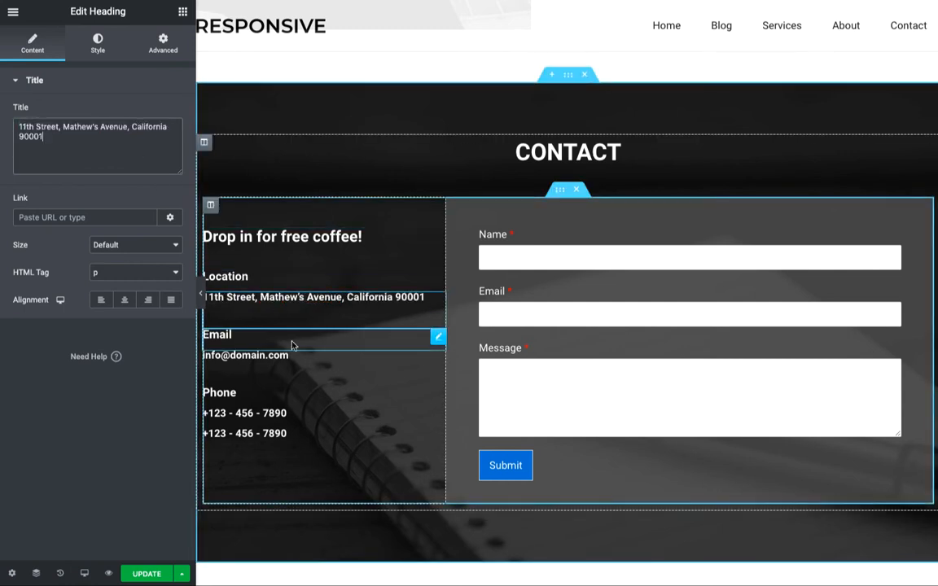
Replace the placeholder e-mail with EBIZ's address and start retyping both phone numbers
click(289, 362)
triple_click(122, 143)
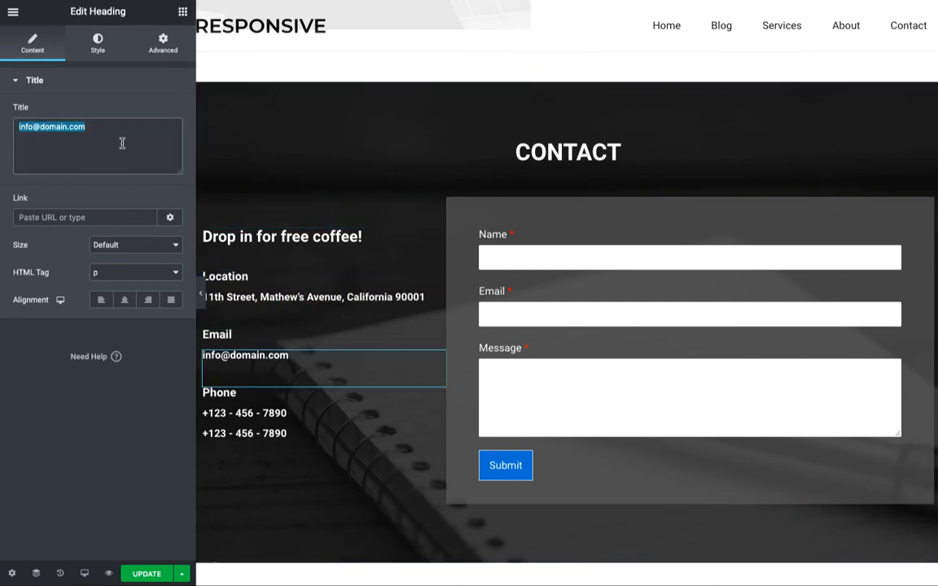
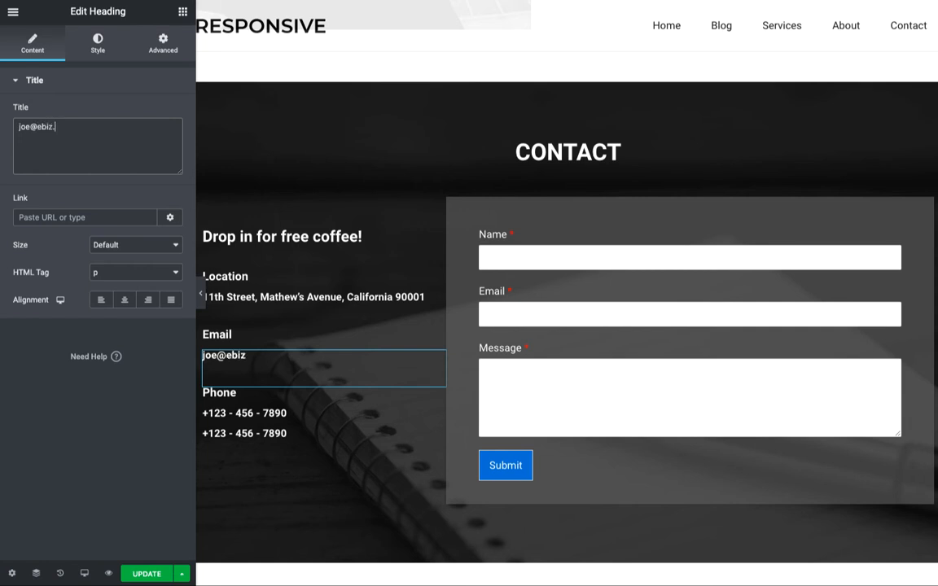
click(268, 413)
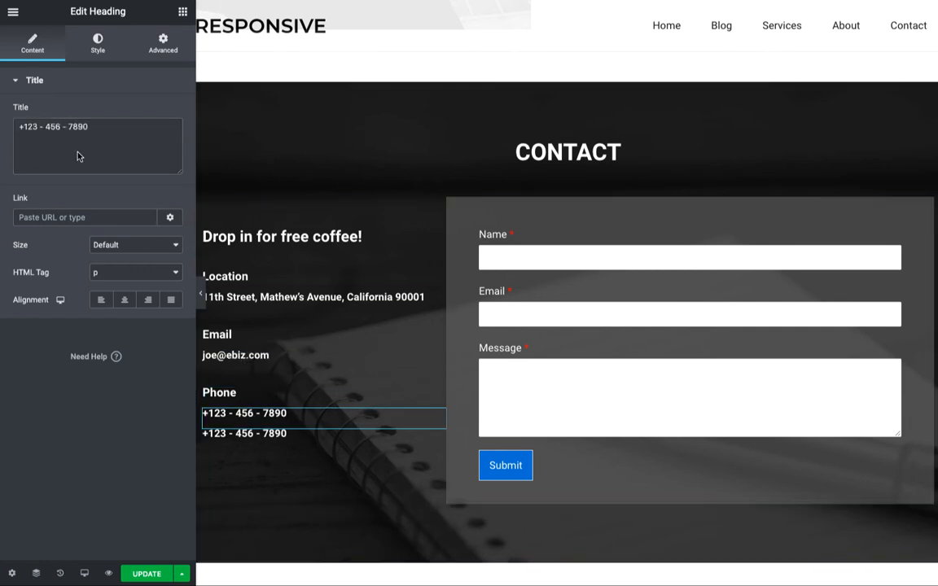
drag(23, 126, 90, 127)
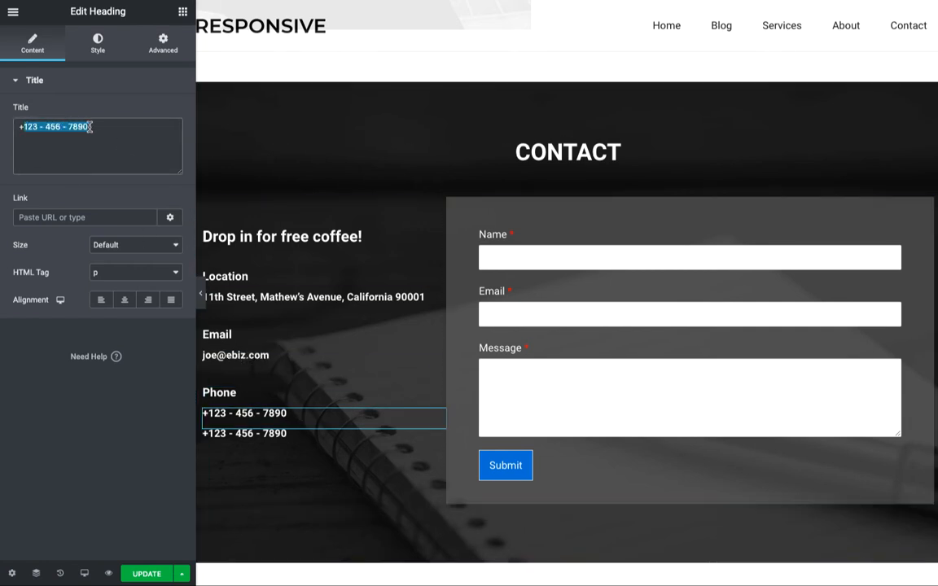
double_click(32, 129)
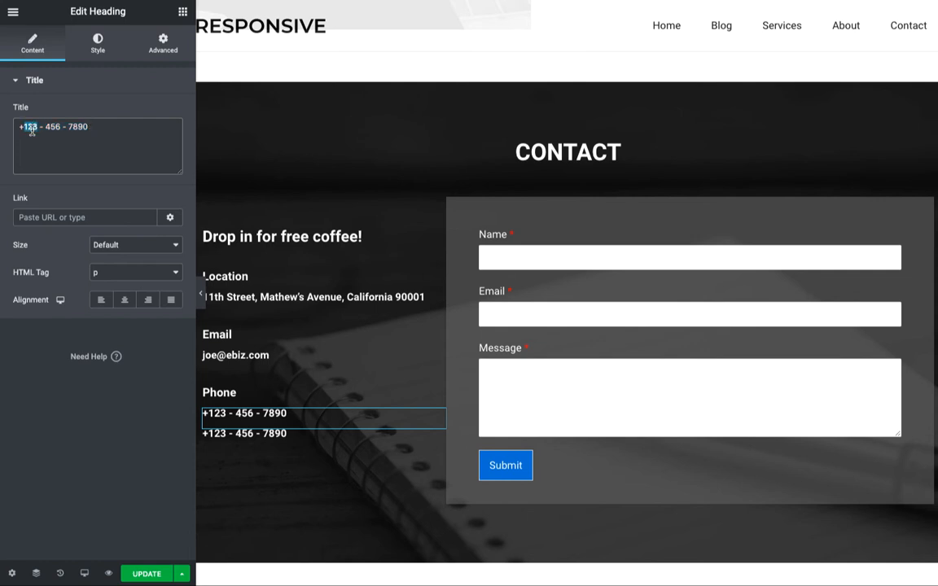
text(808)
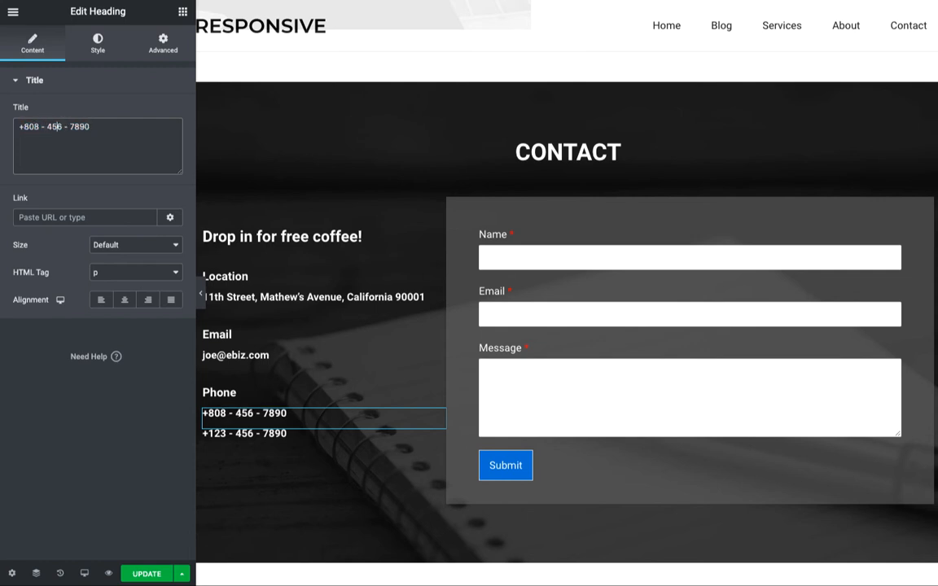
key(BackSpace)
text(123)
click(253, 434)
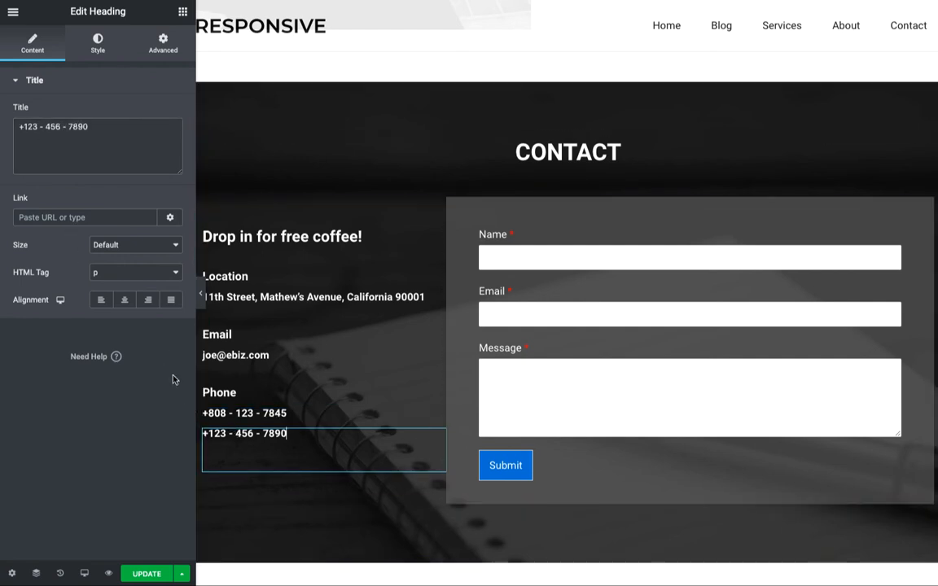
text(811 - )
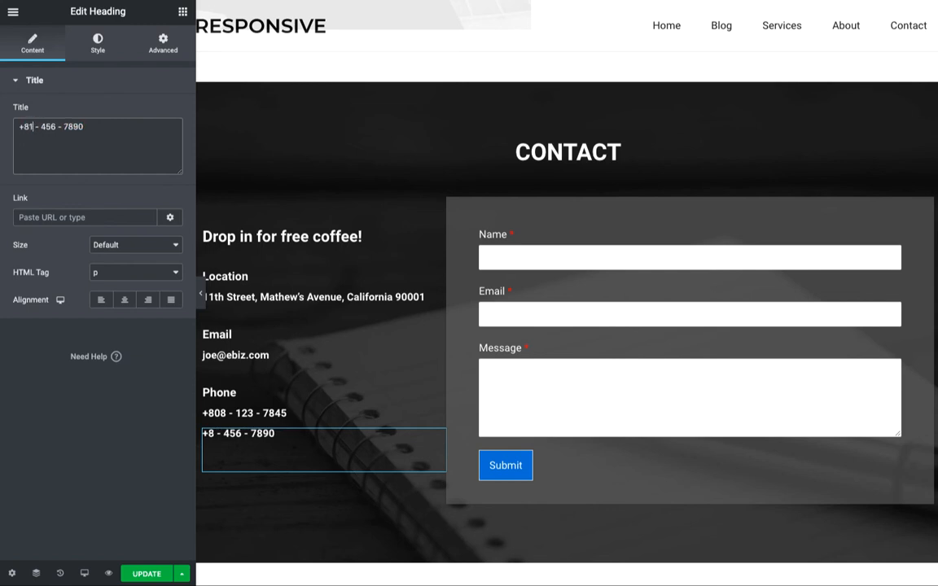
text(967)
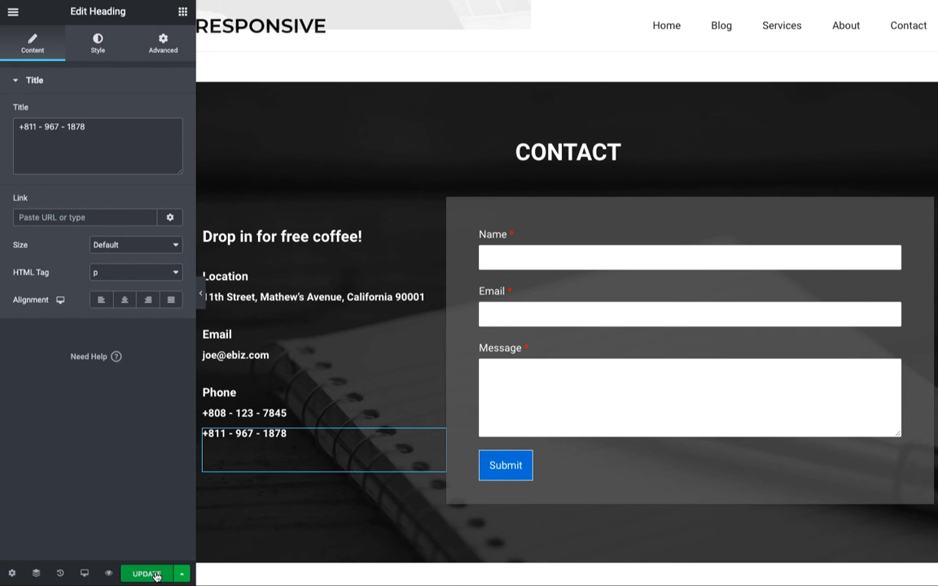
View the published homepage and scroll through the EBIZ banner, services and contact details, then back up
click(108, 573)
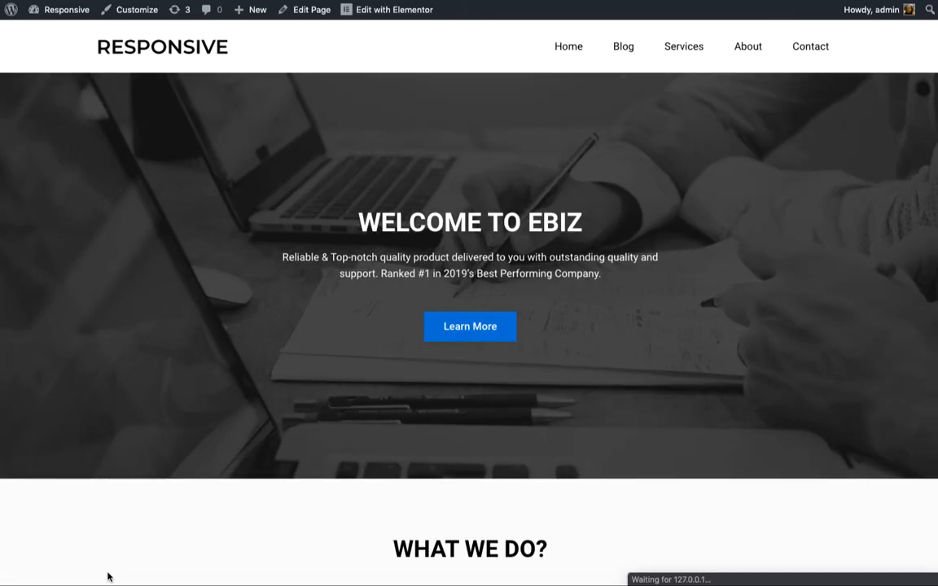
scroll(304, 539, down, 10)
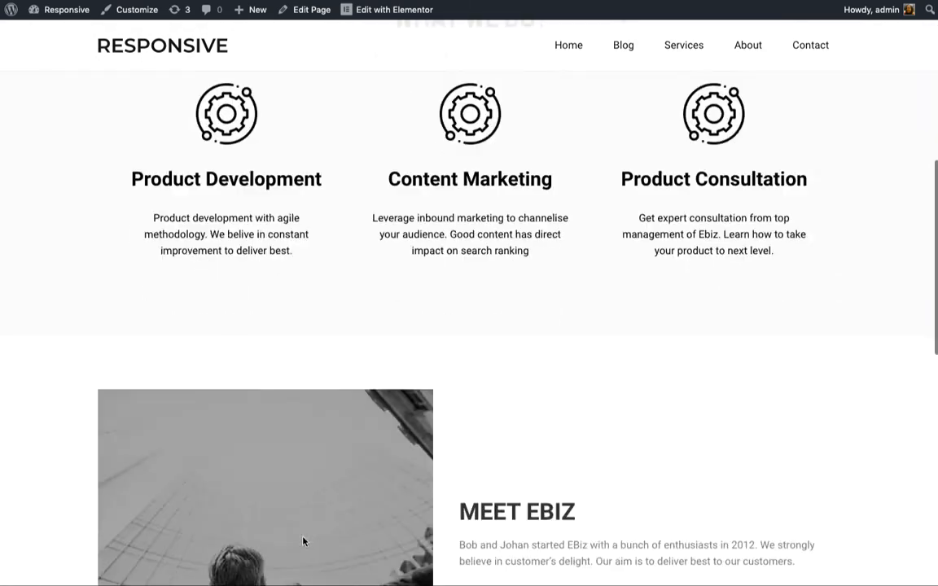
scroll(303, 541, down, 4)
scroll(302, 541, up, 12)
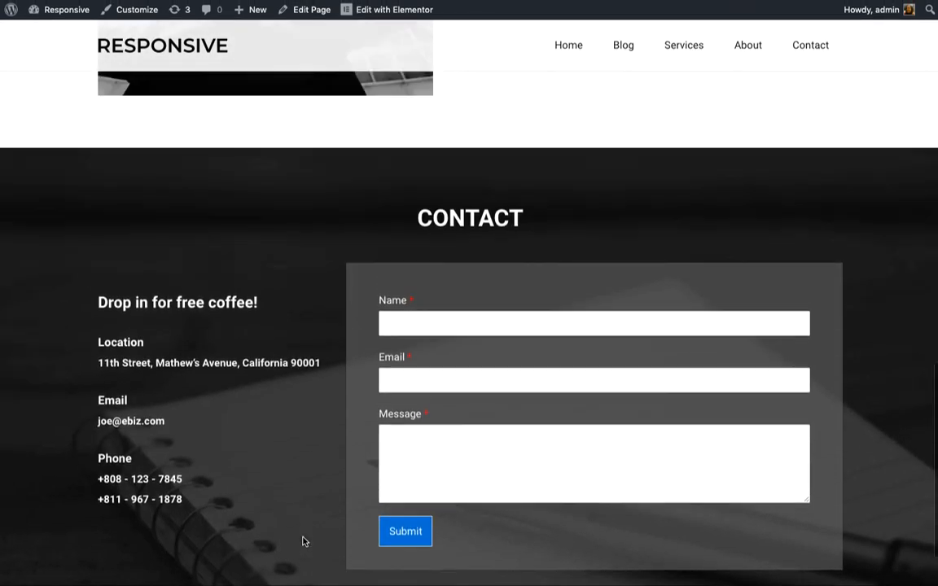
scroll(302, 541, up, 4)
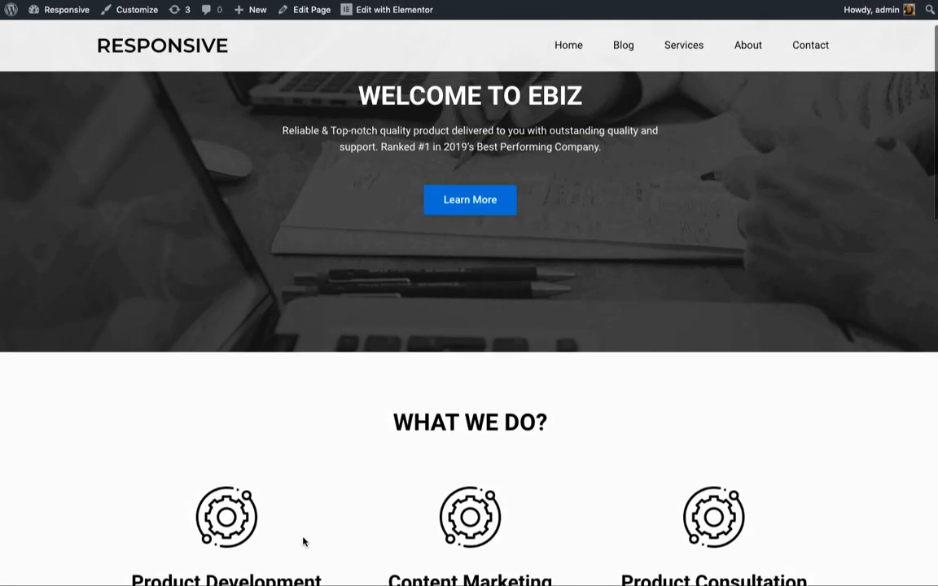